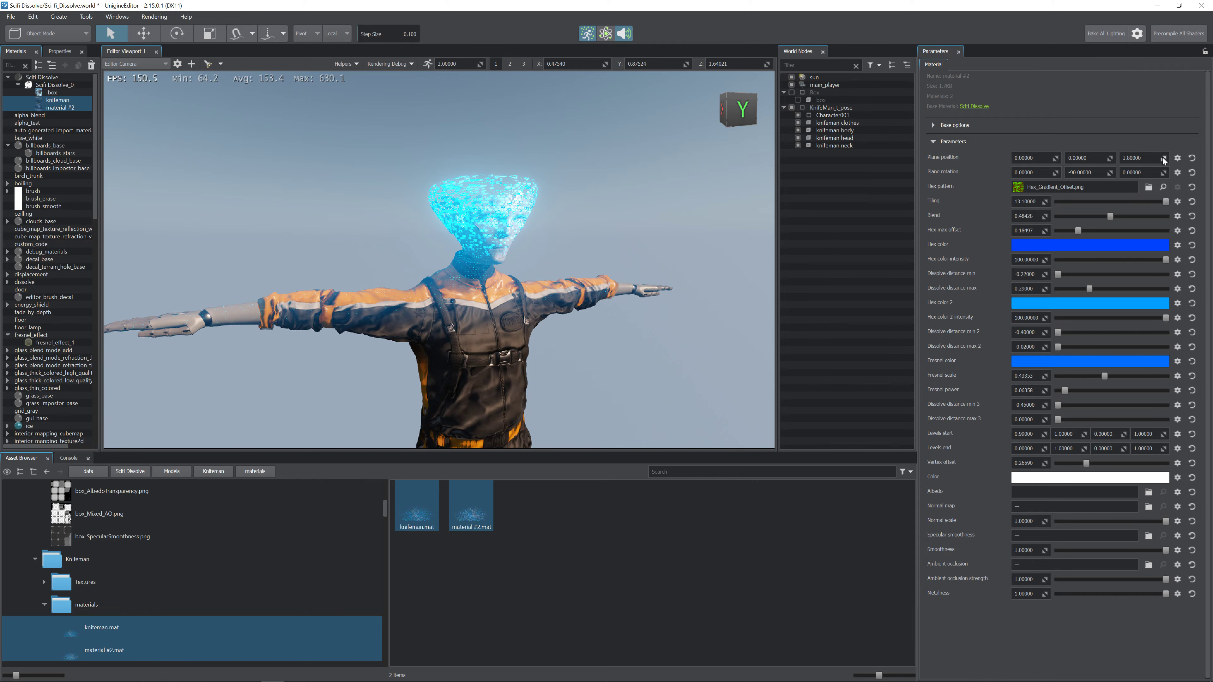
- Set the plane position Z of the character materials to 1.51 and their tiling to 6.5
drag(1164, 161, 615, 300)
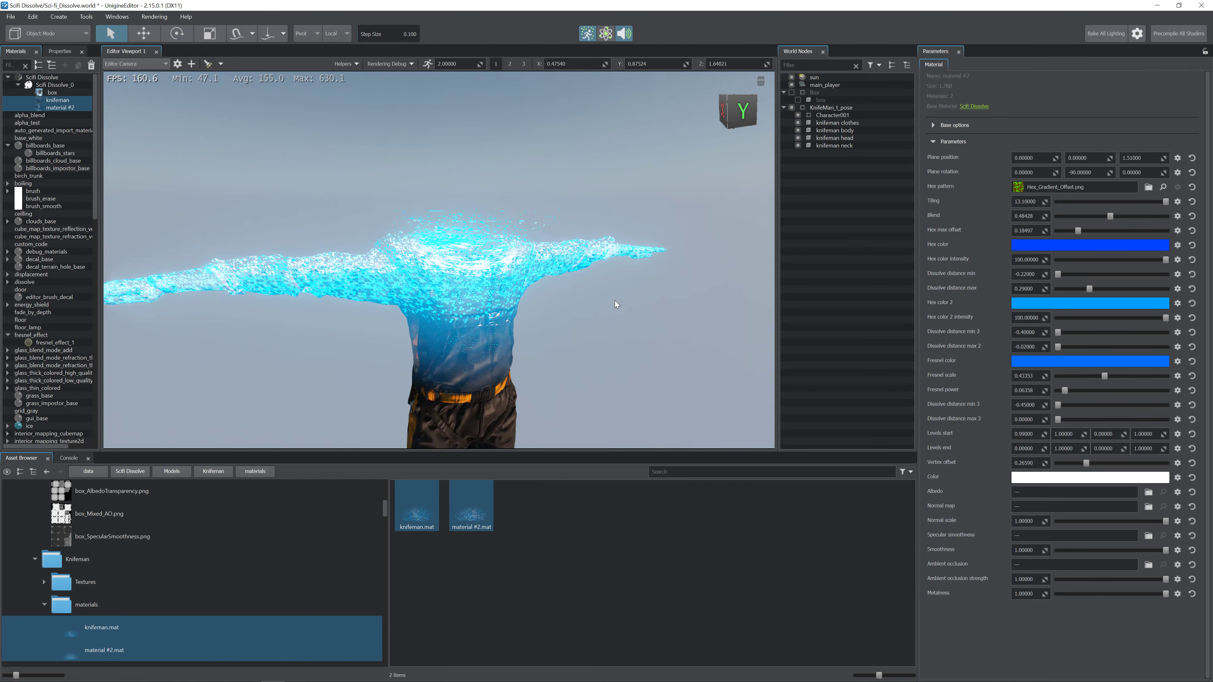
scroll(615, 301, up, 6)
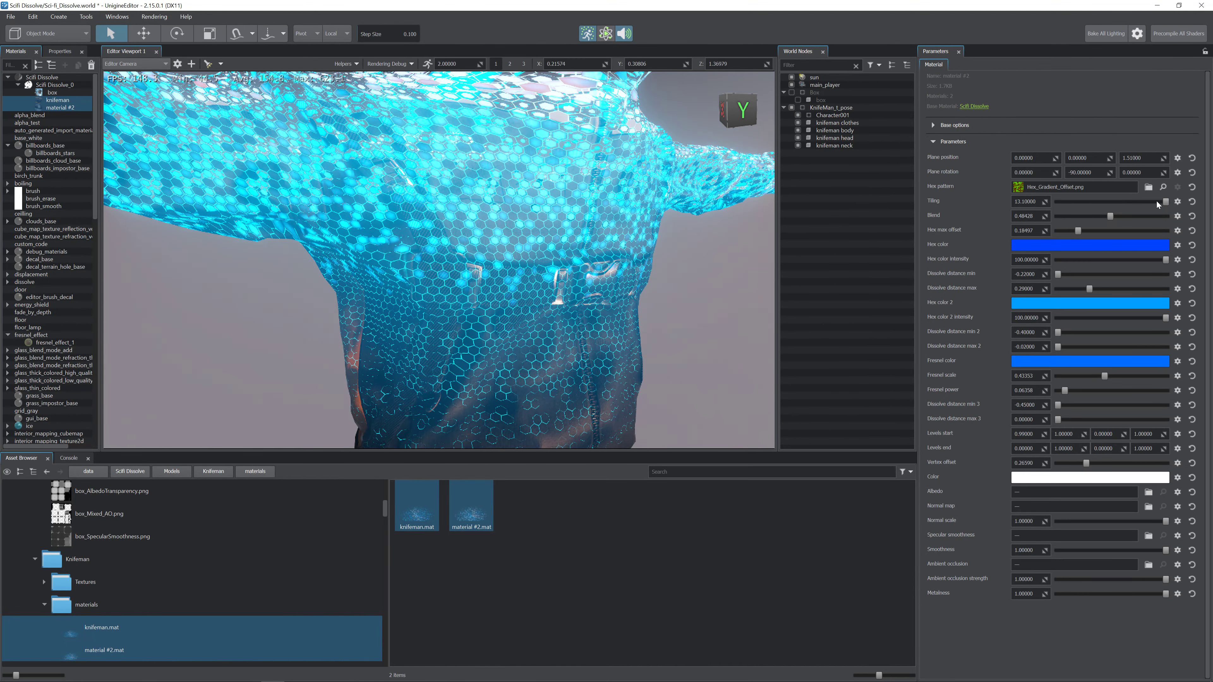
click(1163, 200)
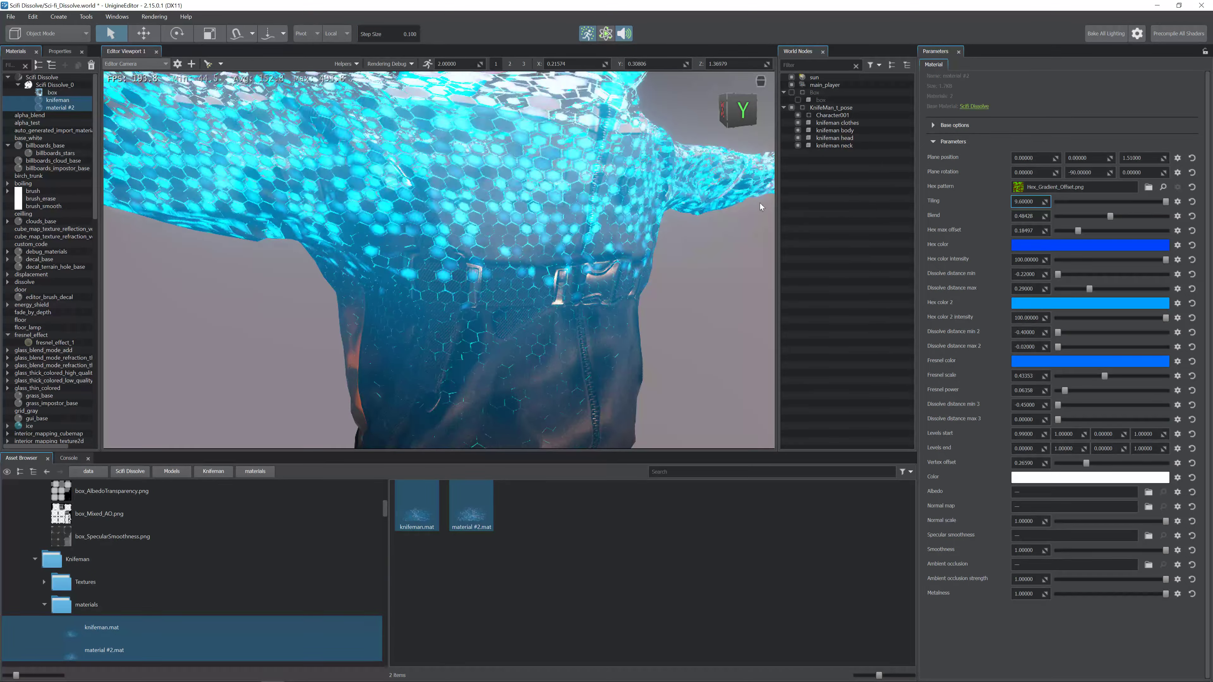
drag(759, 203, 430, 220)
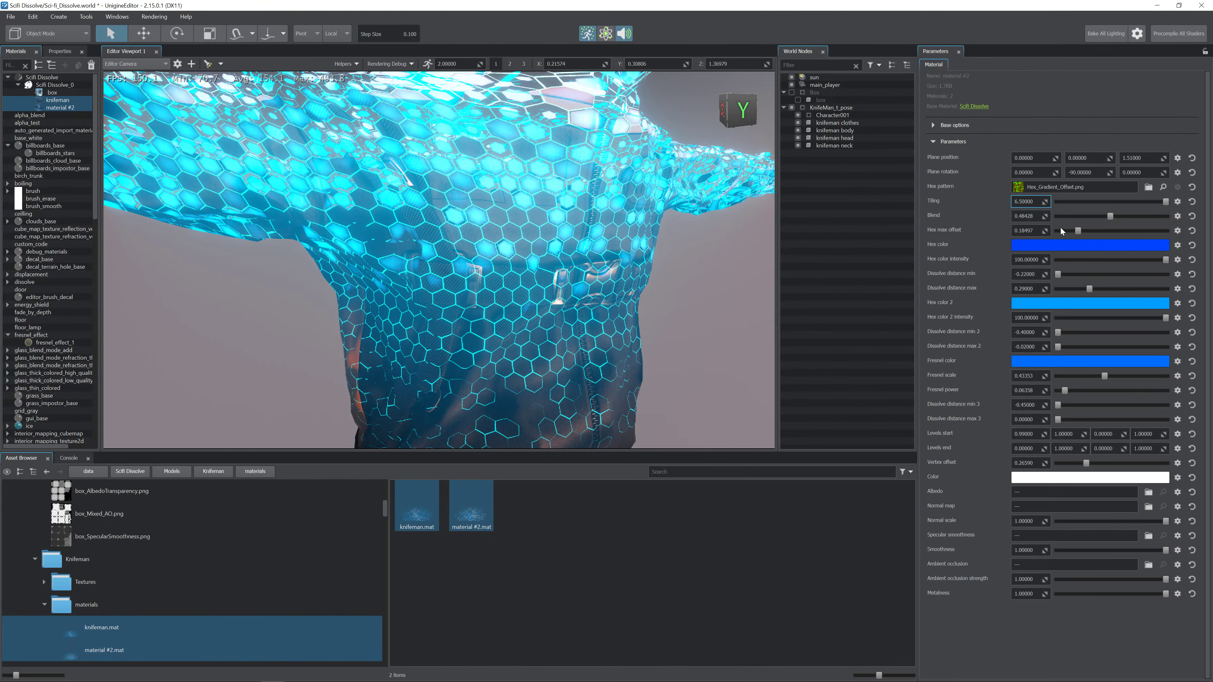
- Try the hex max offset at 0, set the plane position Z to 1.57, and bring the hex max offset to 0.16763
drag(1079, 230, 1044, 232)
scroll(588, 226, down, 5)
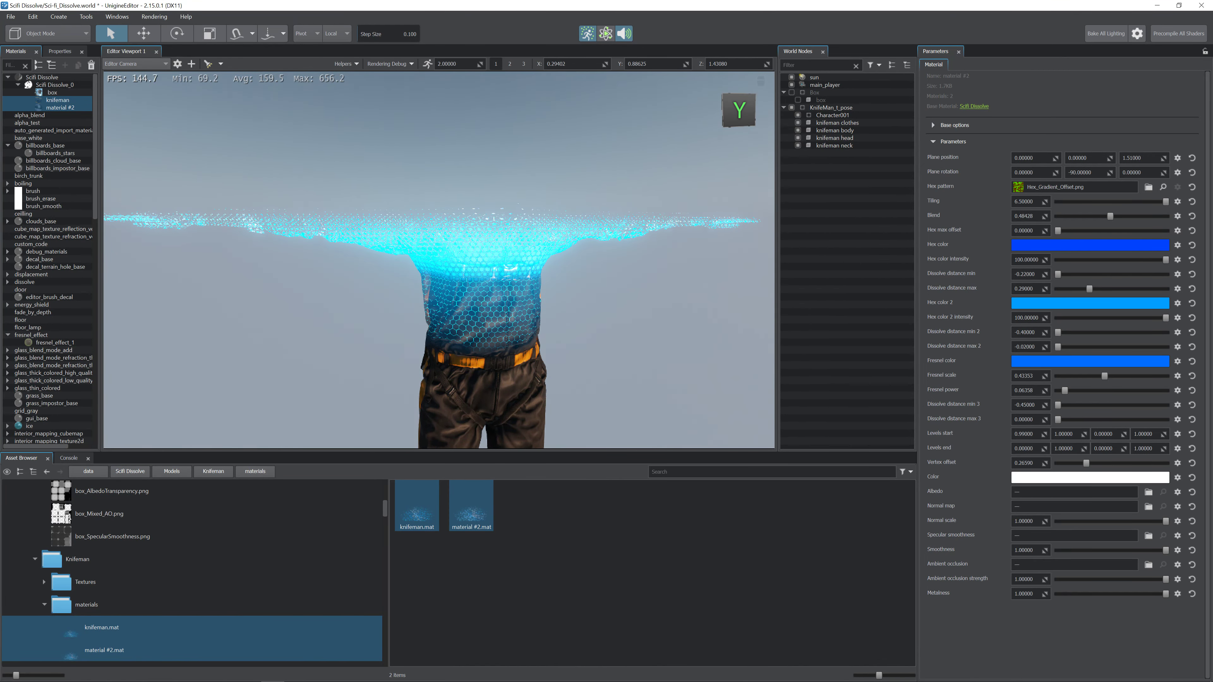
drag(1163, 158, 86, 226)
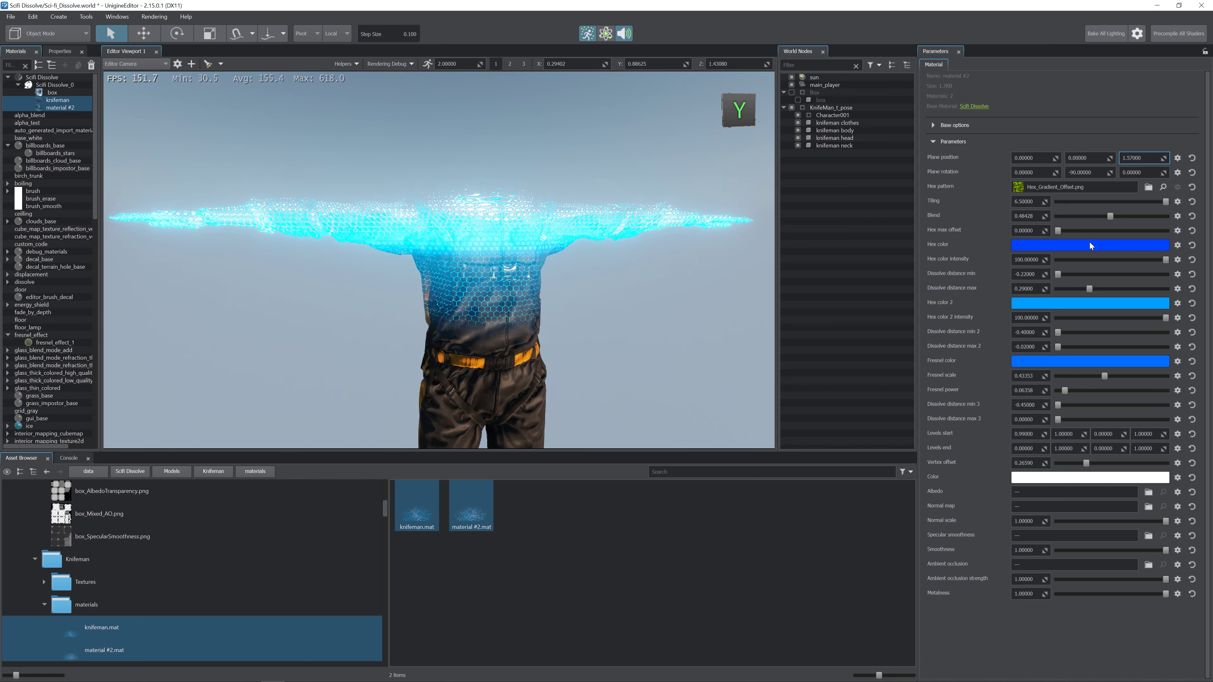
drag(1063, 230, 1075, 229)
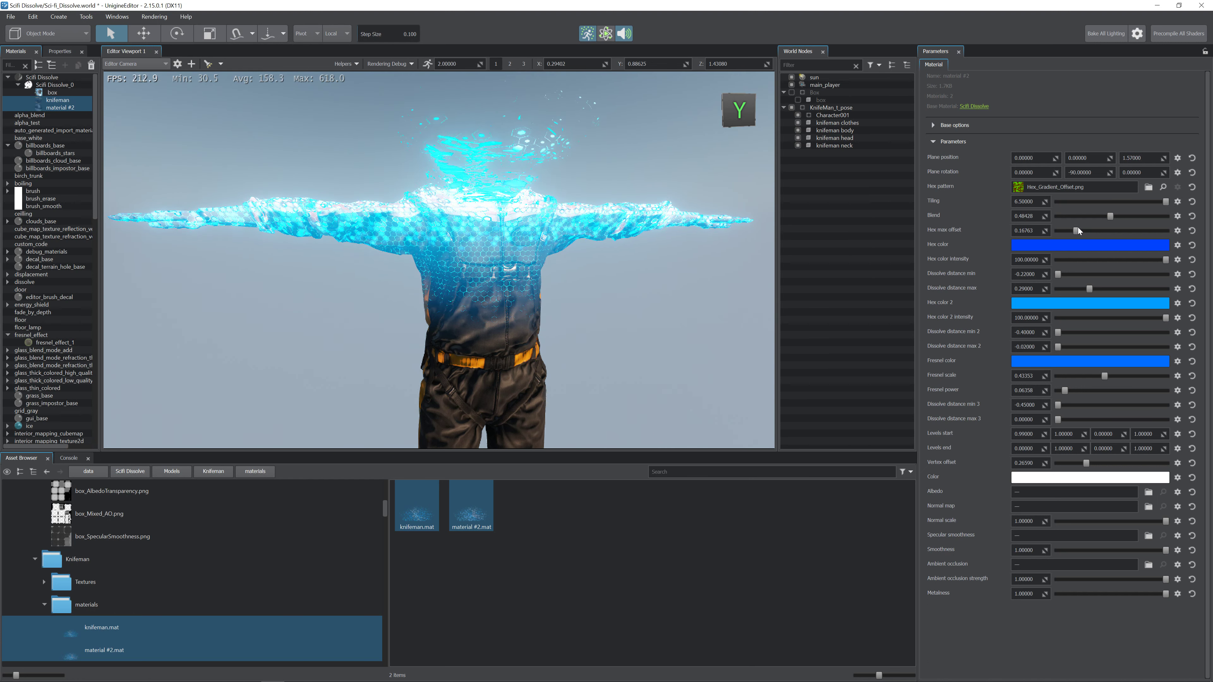
scroll(641, 272, down, 3)
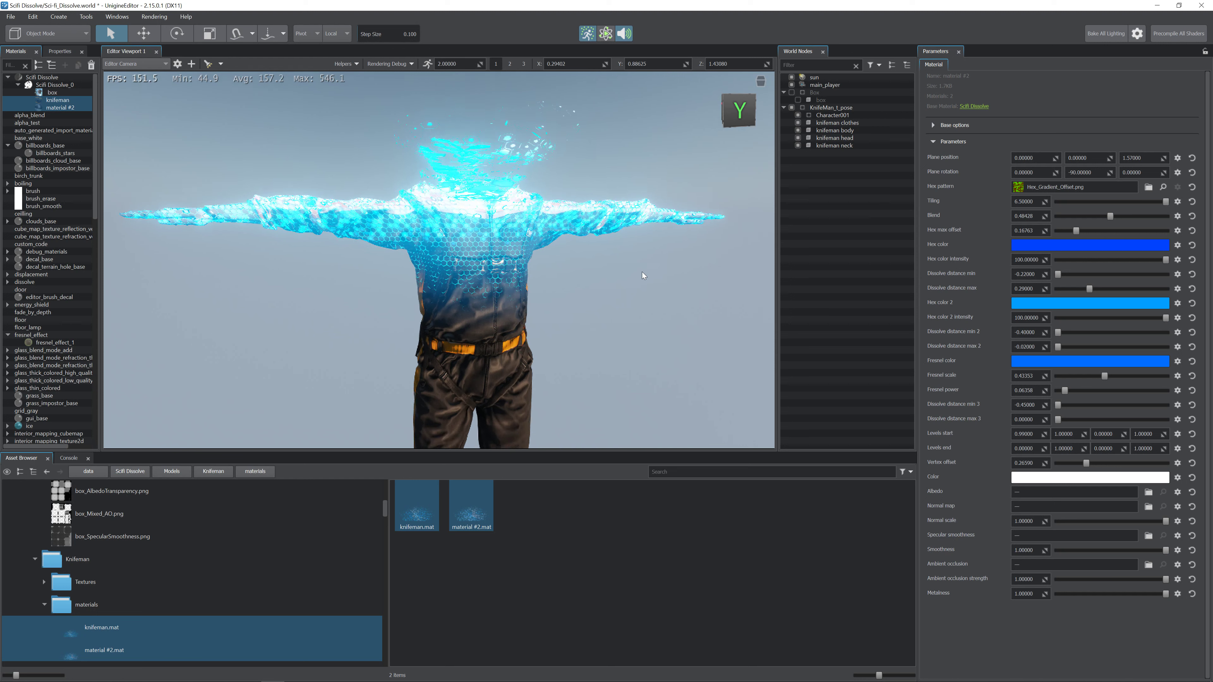
- Try dissolve distance min 2 at -0.63, restore it to -0.4, and set the character's plane position Z to 1.41
mouse_move(815, 334)
mouse_down()
mouse_move(426, 313)
mouse_move(823, 329)
mouse_up()
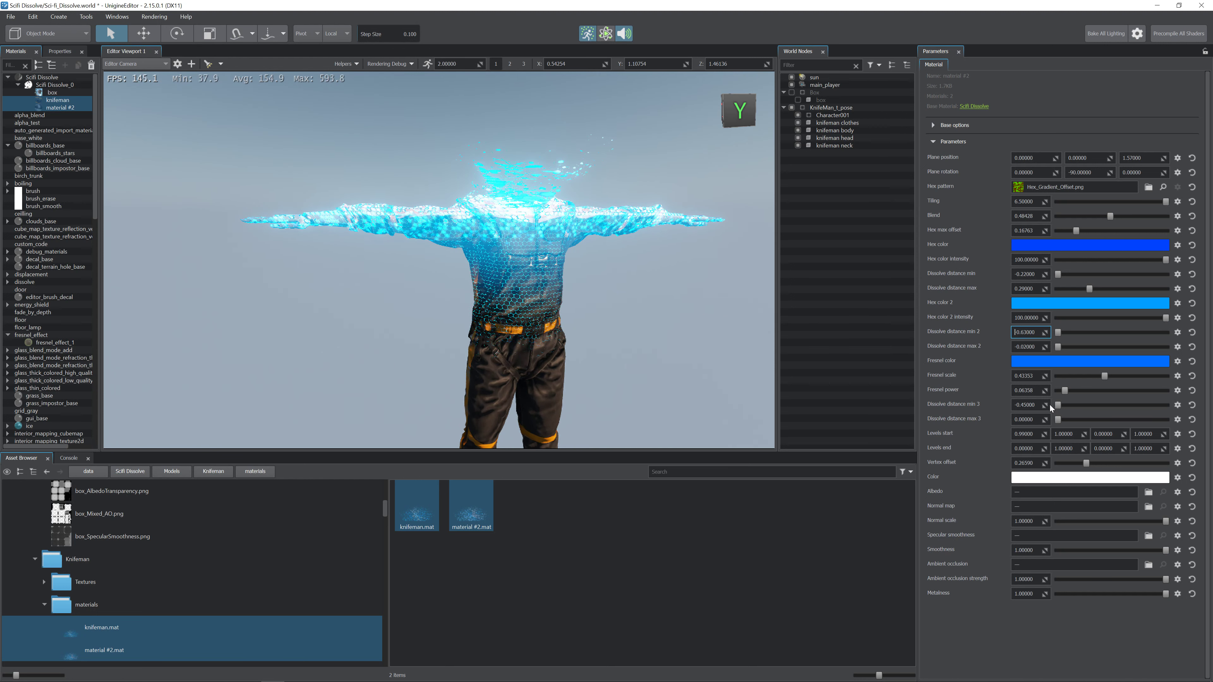
drag(1050, 405, 953, 387)
drag(1044, 333, 1065, 333)
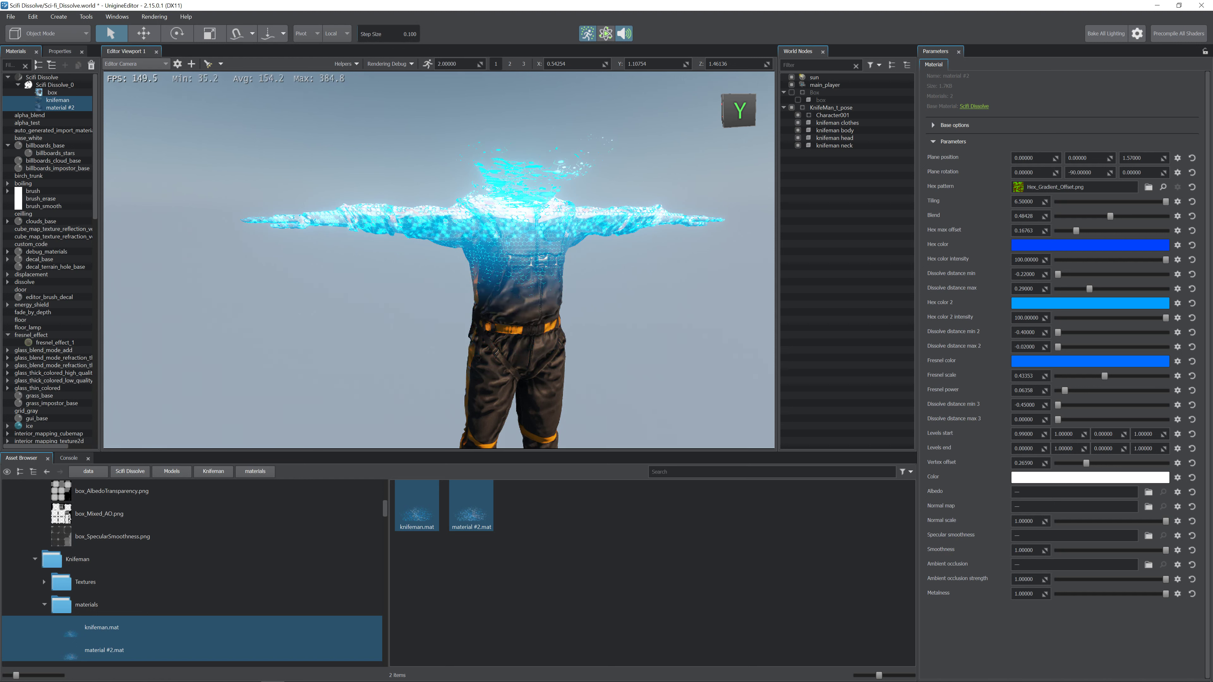
drag(1163, 158, 1150, 273)
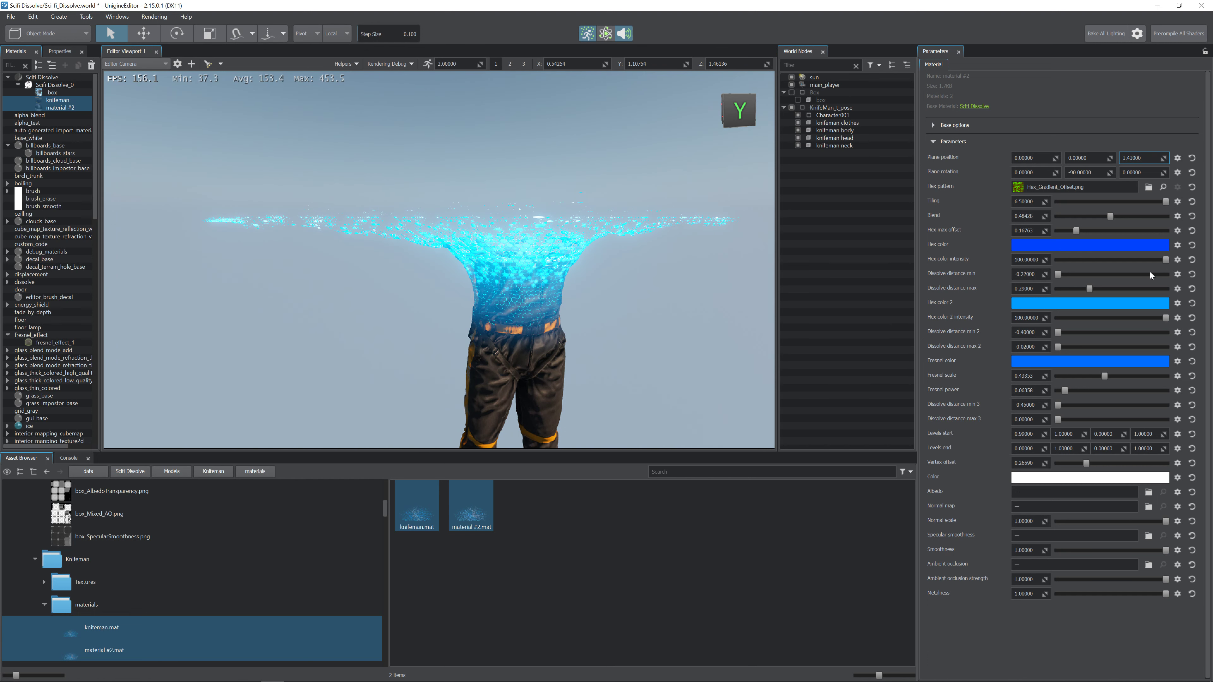
- Disable the KnifeMan_t_pose node, enable the Box node, and select its child box with the whole model in view
click(791, 107)
click(792, 93)
click(814, 101)
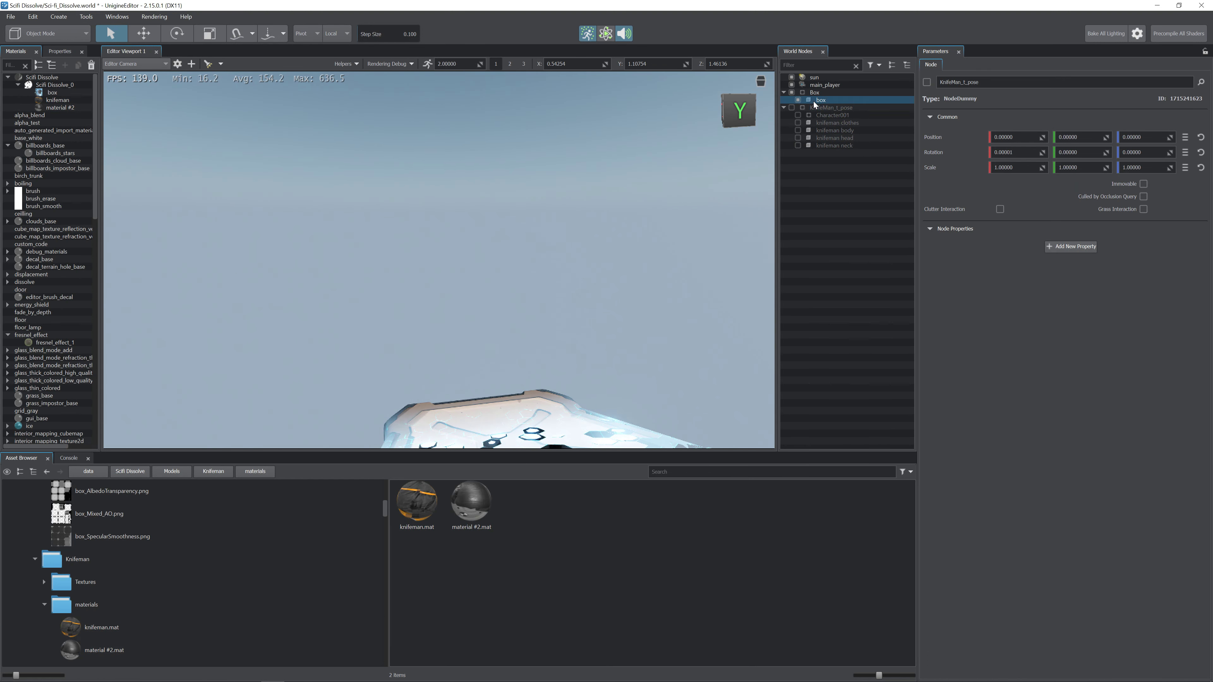
right_drag(605, 181, 862, 229)
key(s)
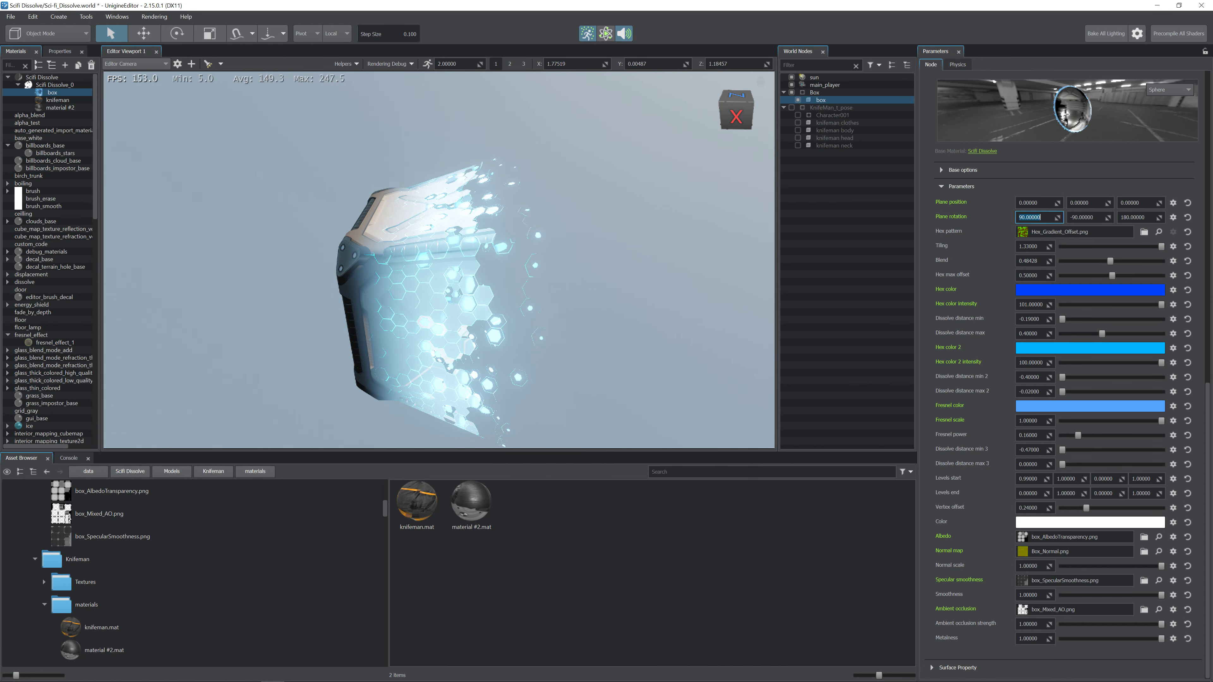
- Set the box material's plane rotation to 0, 0, 0
text(0)
key(Tab)
text(0)
key(Tab)
text(0)
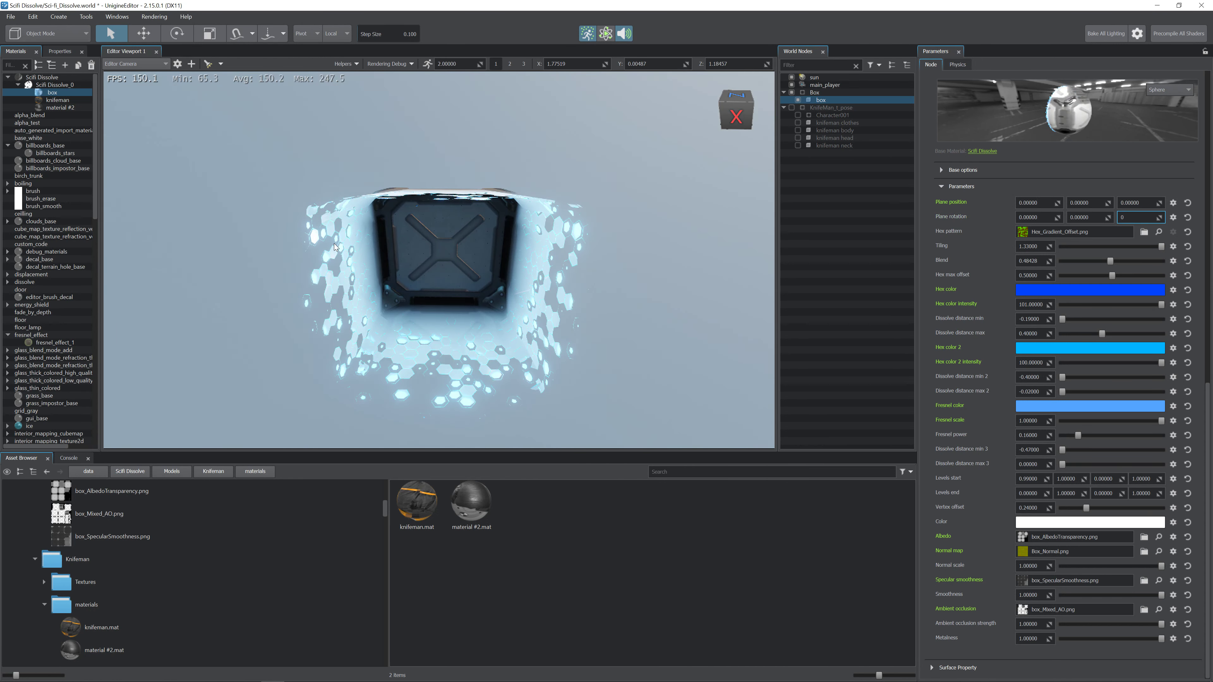
- Set the box's plane rotation Y to 90 and its plane position to X -0.05 and Z 0.19
alt+drag(334, 246, 123, 237)
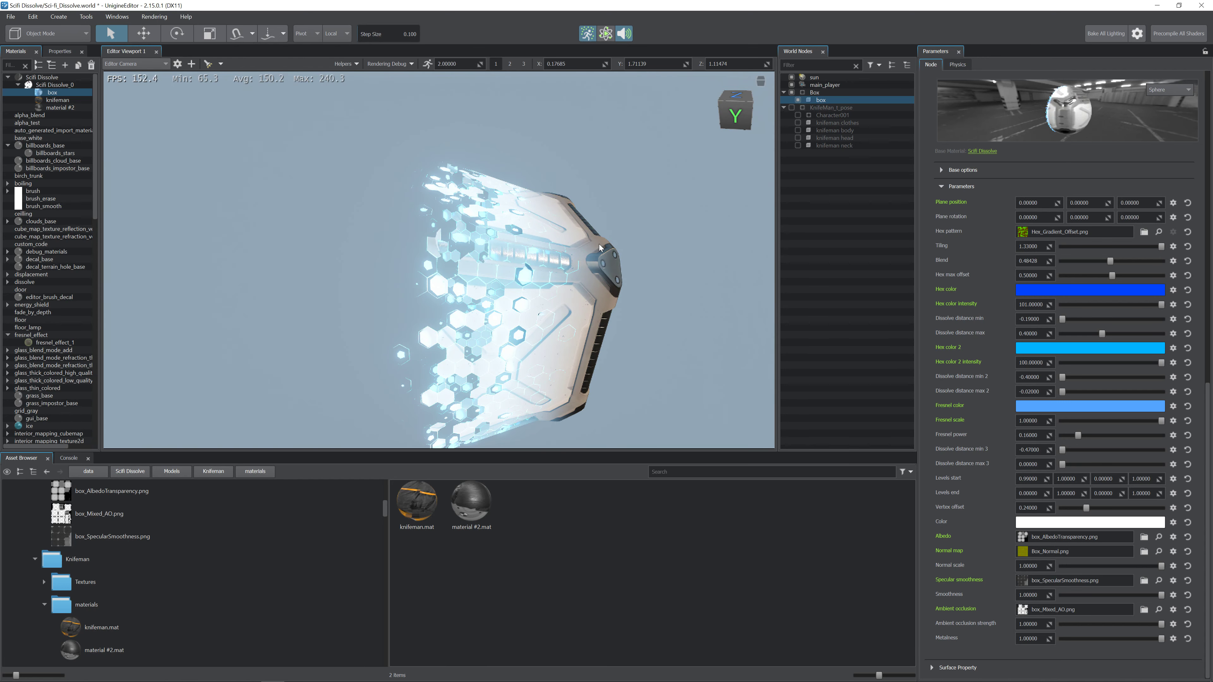
alt+drag(600, 247, 625, 231)
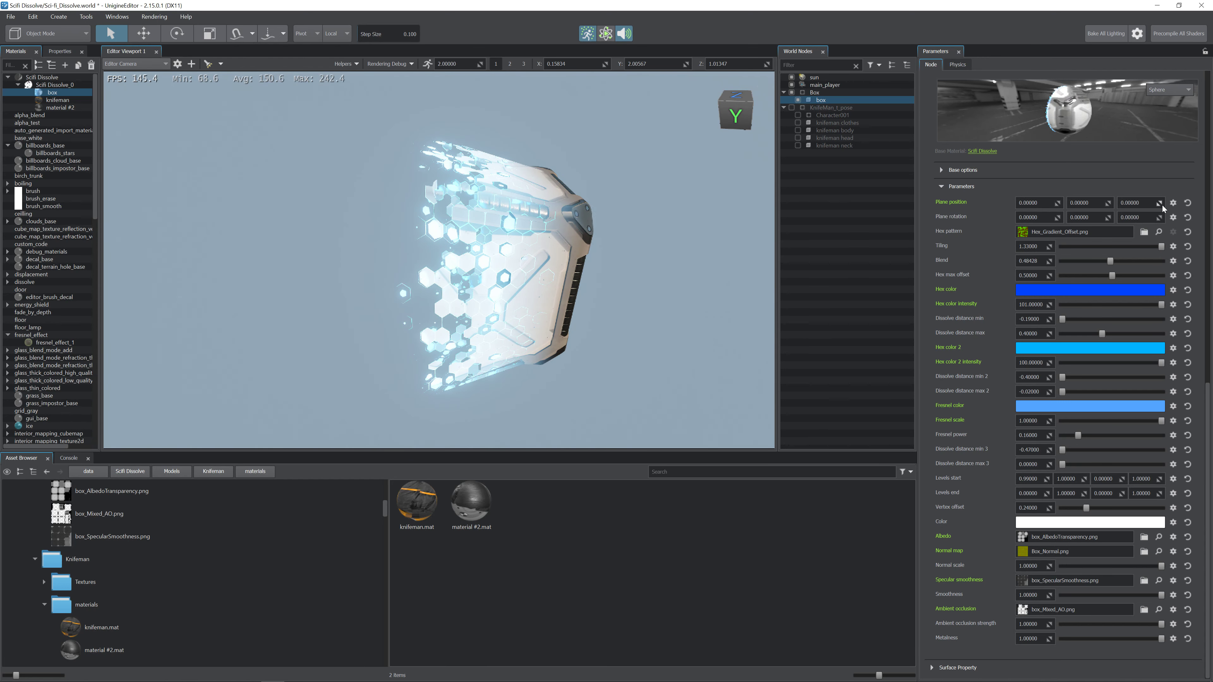
drag(1057, 205, 1104, 242)
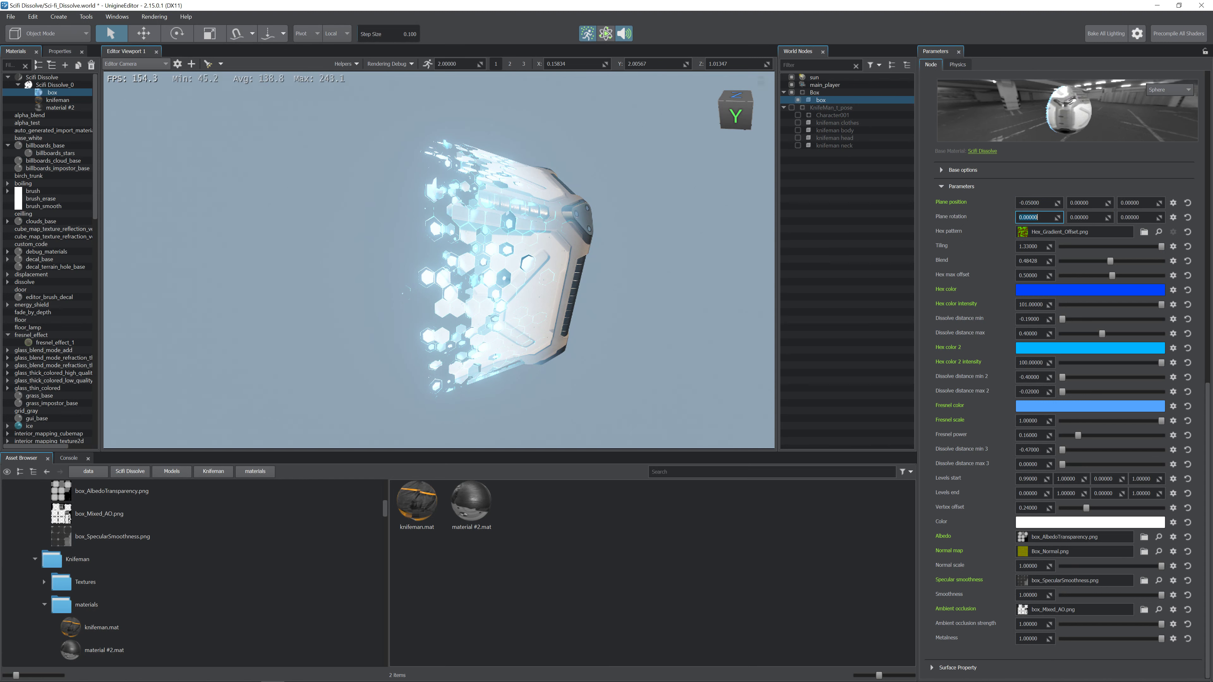
text(90)
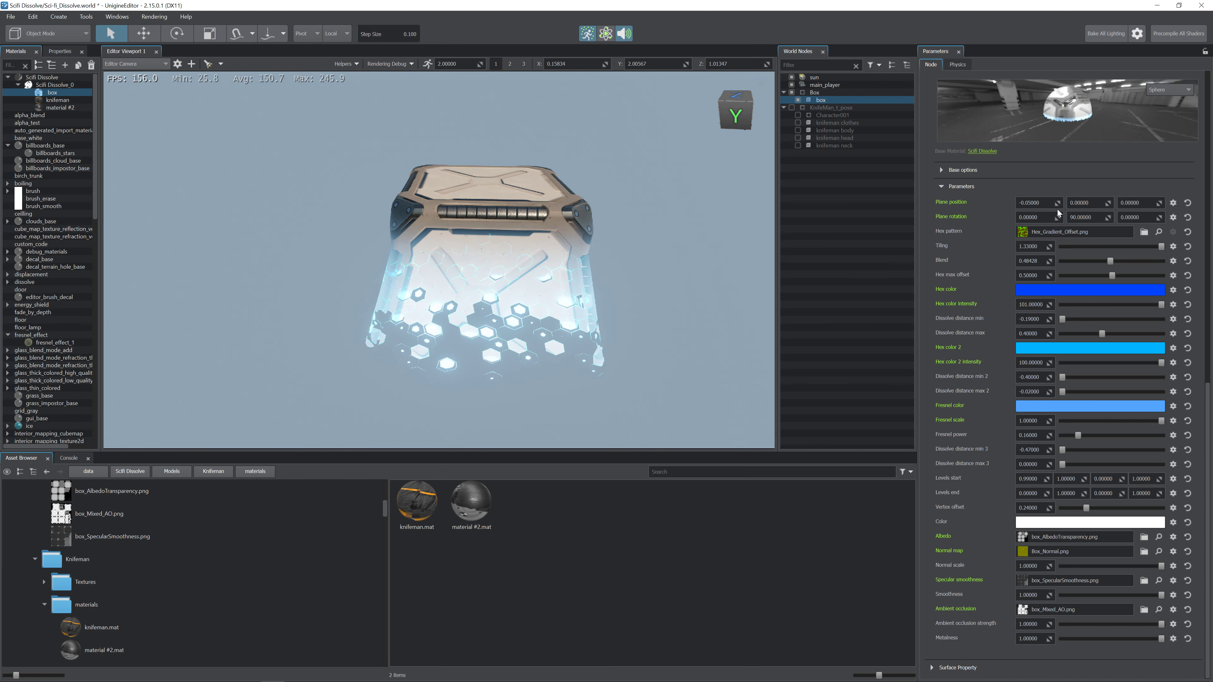
drag(1159, 203, 652, 280)
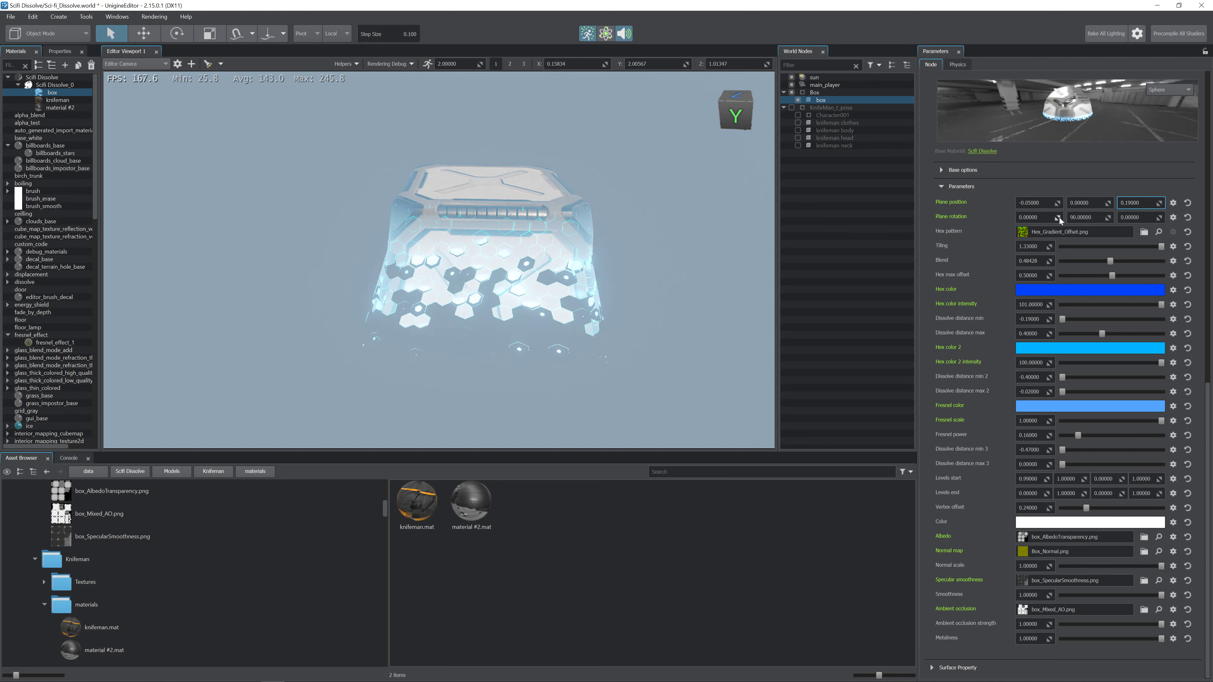
- Set the box's hex max offset to 0 and its plane position to X 0 and Z -0.14
key(d)
right_drag(706, 191, 458, 177)
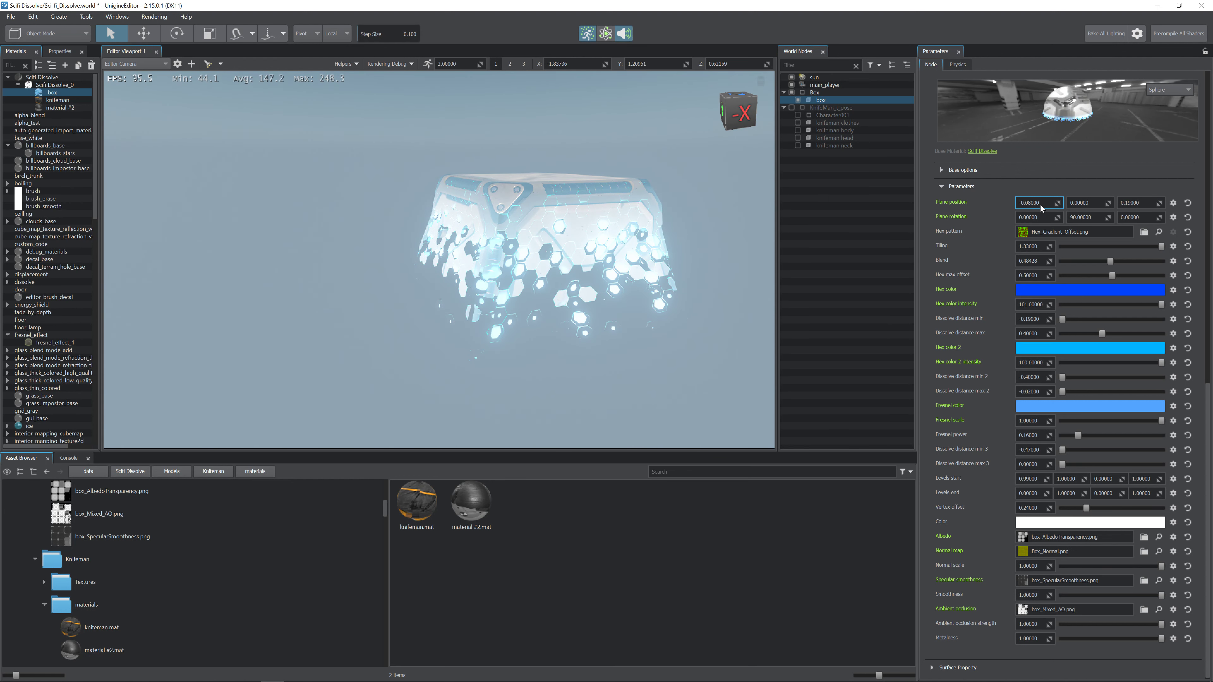
drag(1105, 280, 1020, 278)
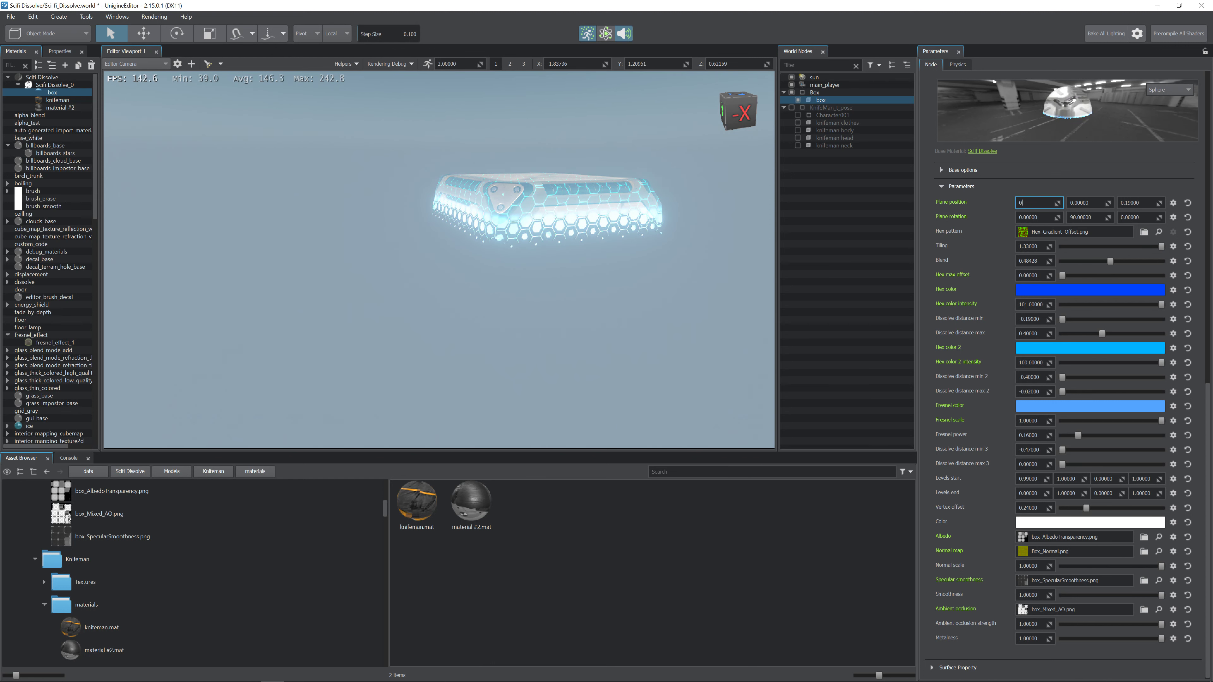
drag(1160, 205, 1139, 203)
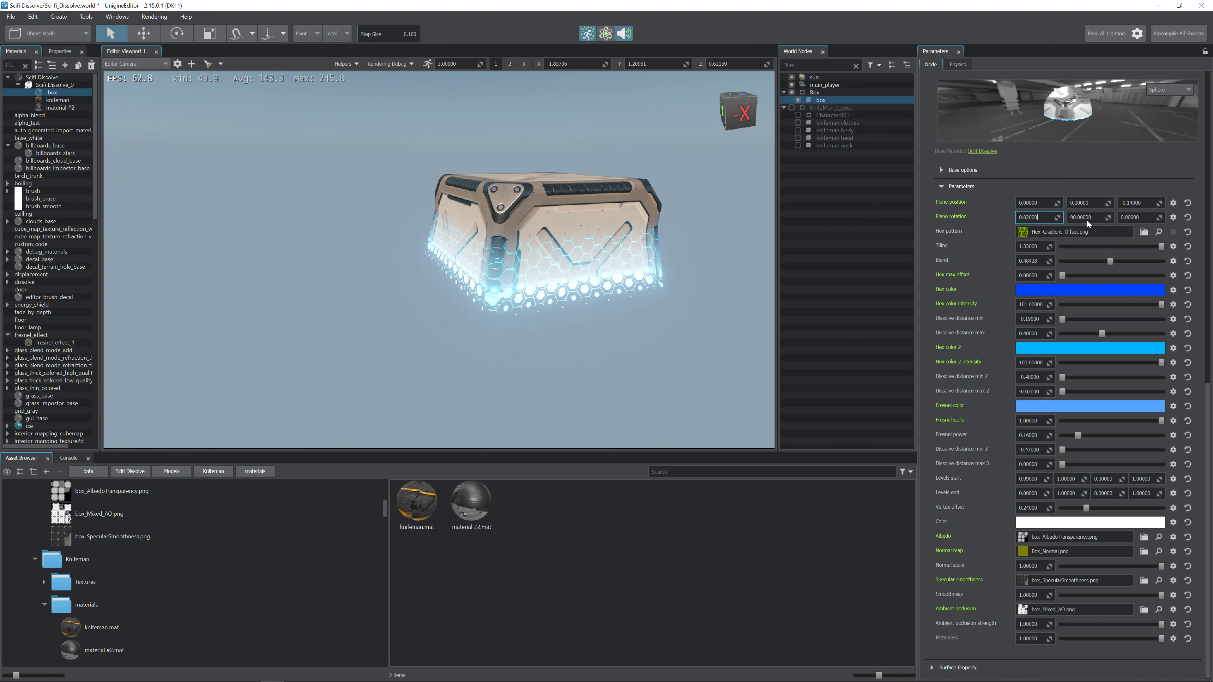
- Flip the dissolve direction with a plane rotation X of 180 and set the plane position Z to 0.43
drag(77, 258, 1102, 310)
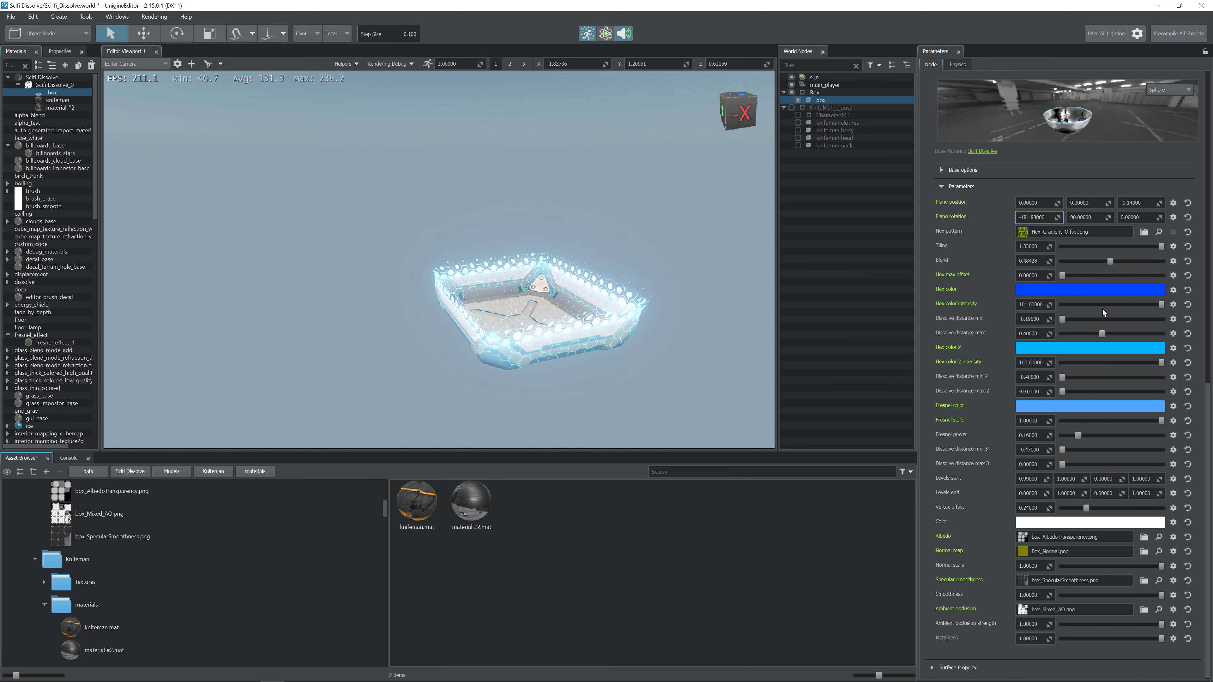
text(180)
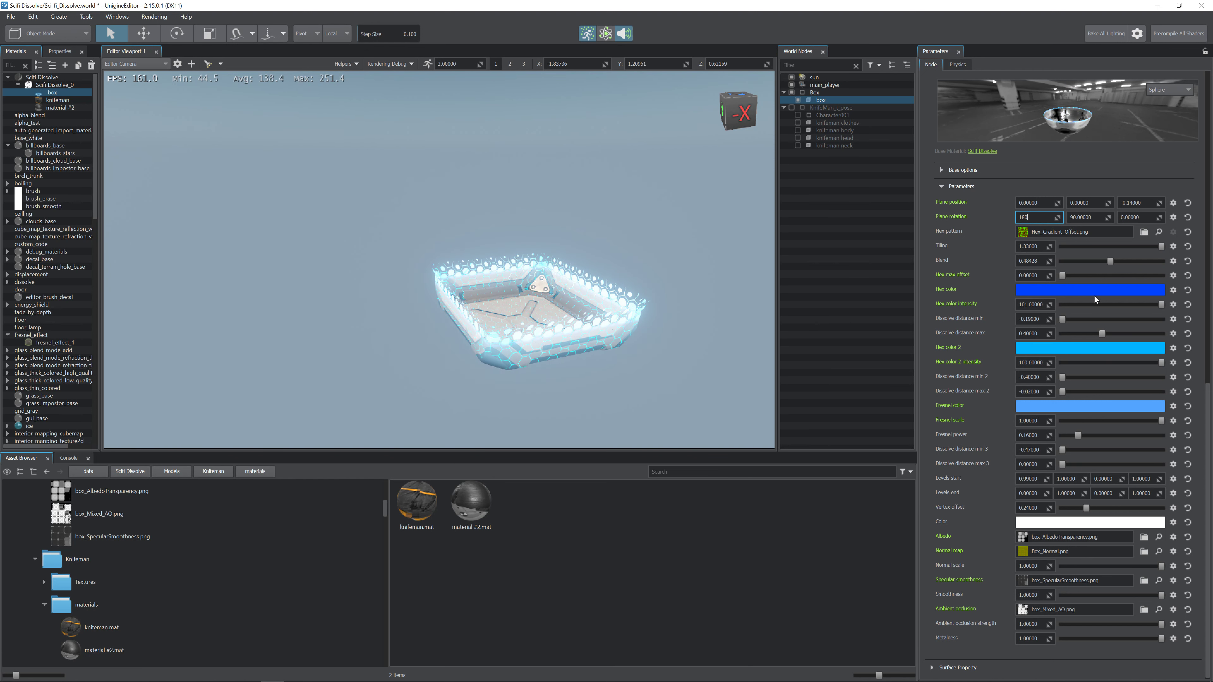
drag(1160, 203, 509, 301)
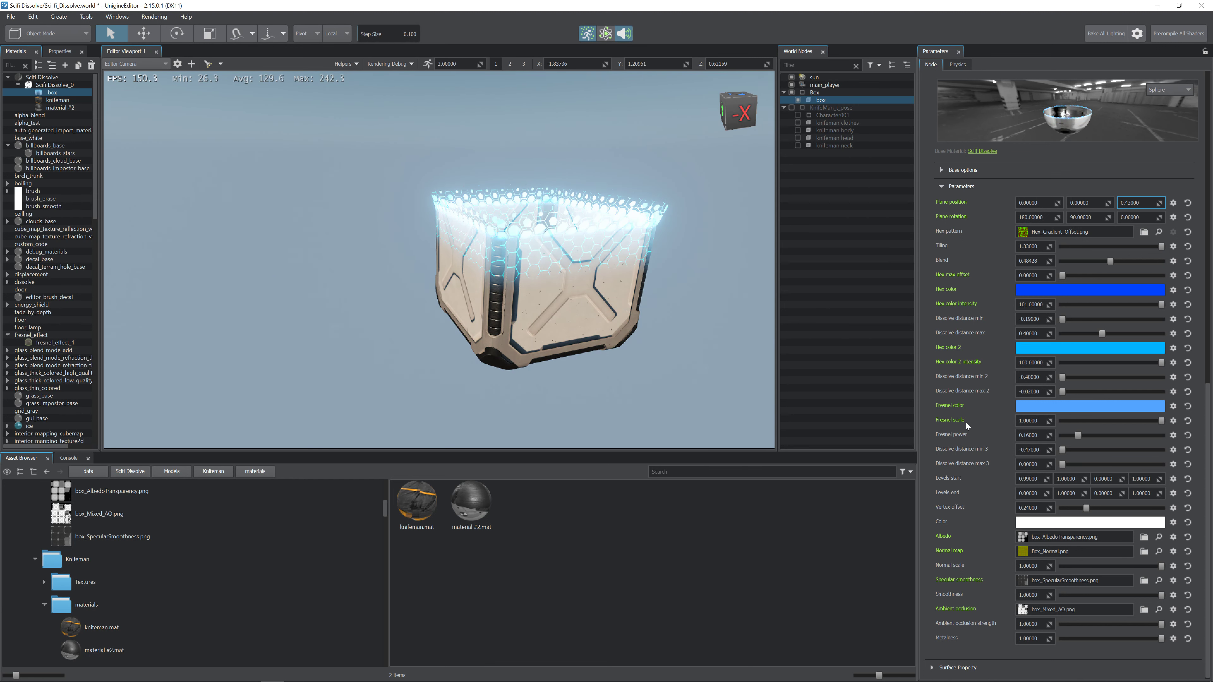
- Set the box's vertex offset to 1, hex max offset to 0.14465 and dissolve distance min to -0.49
drag(1099, 509, 1211, 513)
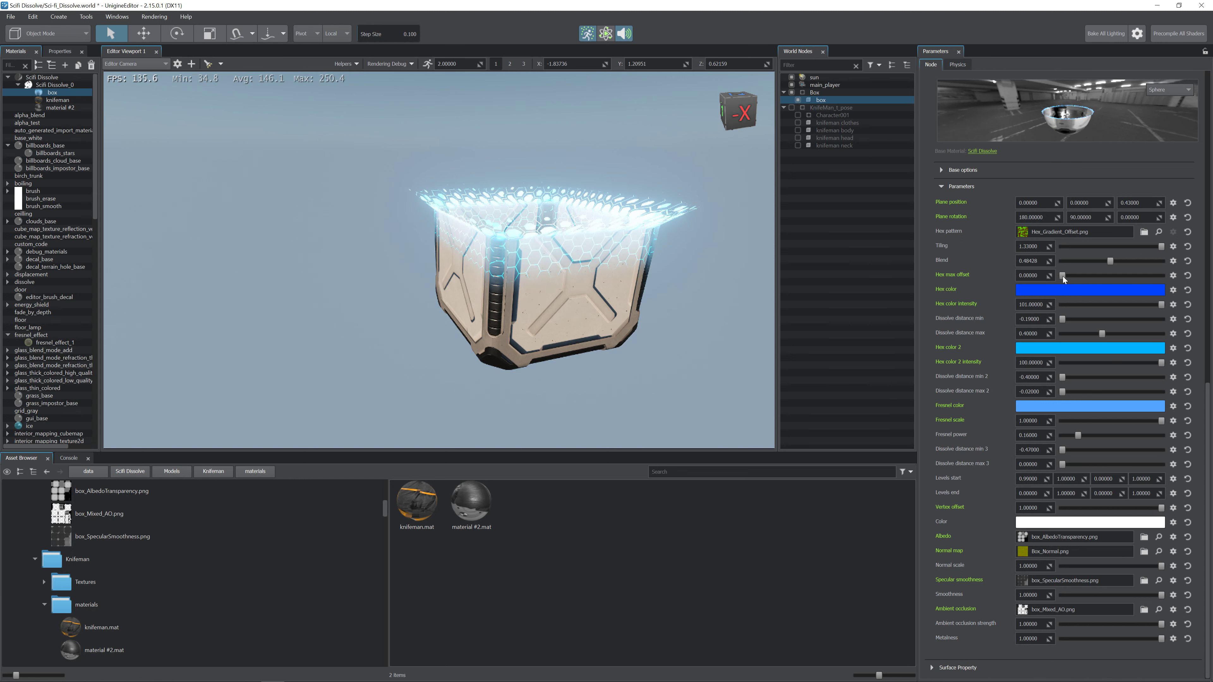
mouse_move(1062, 276)
mouse_down()
mouse_move(1098, 276)
mouse_move(1077, 277)
mouse_up()
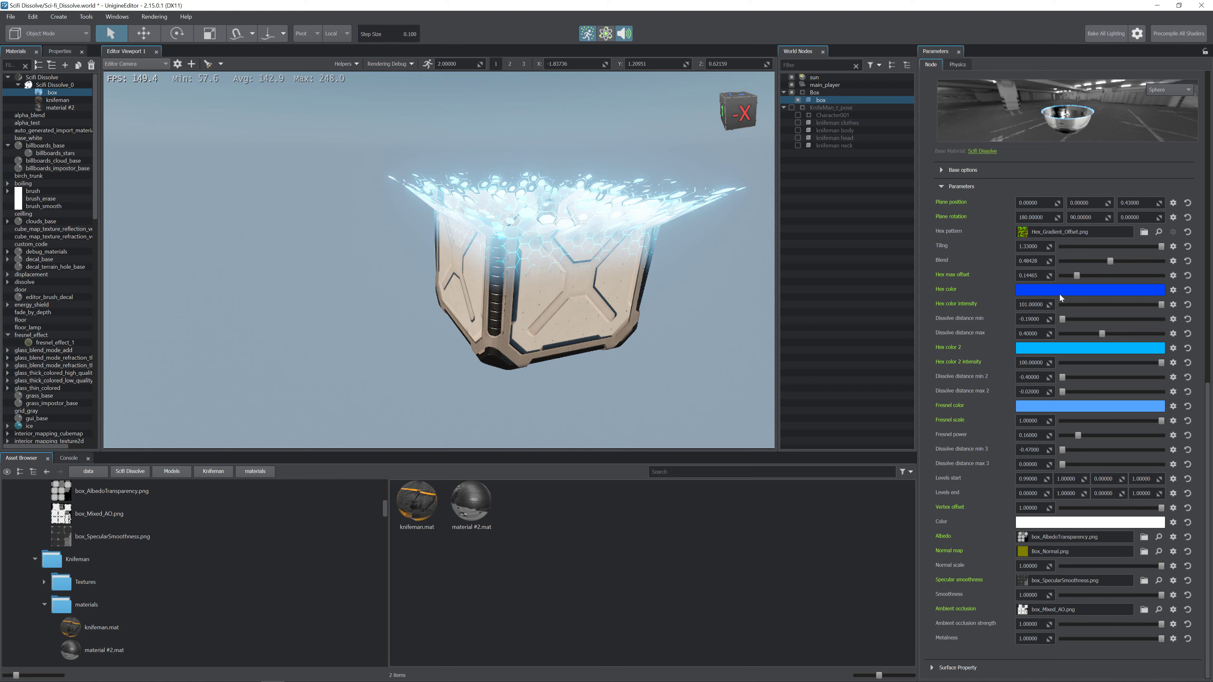
drag(1050, 323, 723, 265)
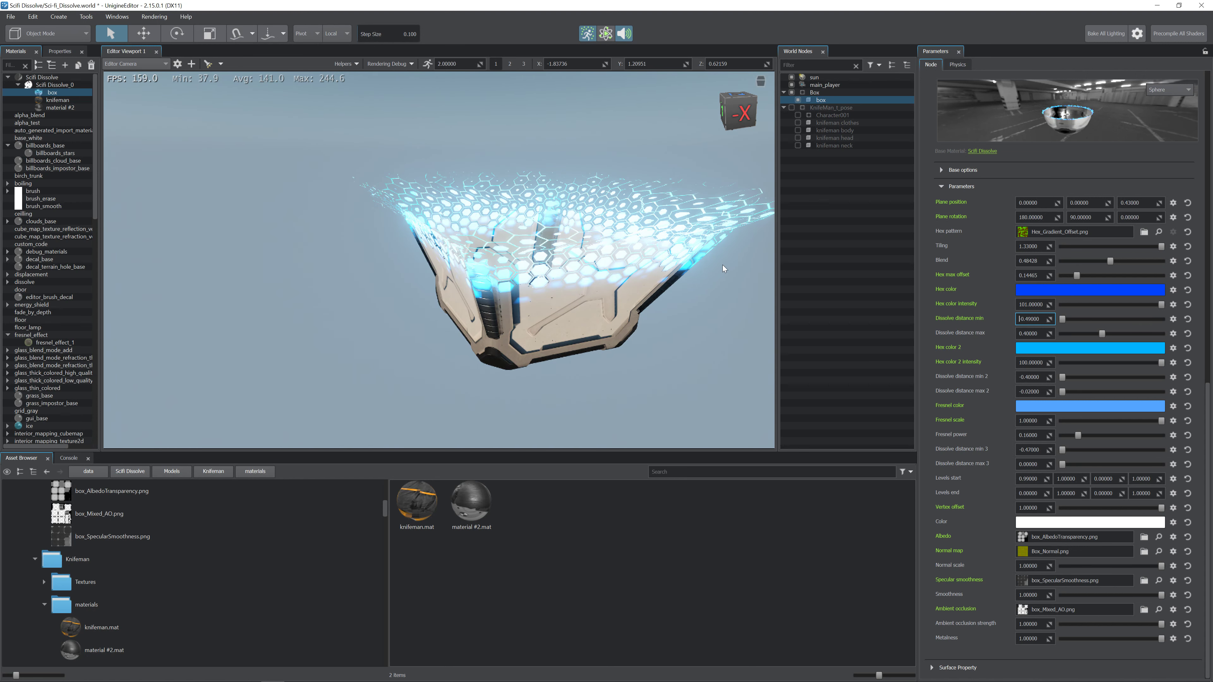
- Sweep the dissolve plane through the whole box by moving plane position Z down to -0.55 and up to 1.38
key(s)
right_drag(722, 265, 669, 248)
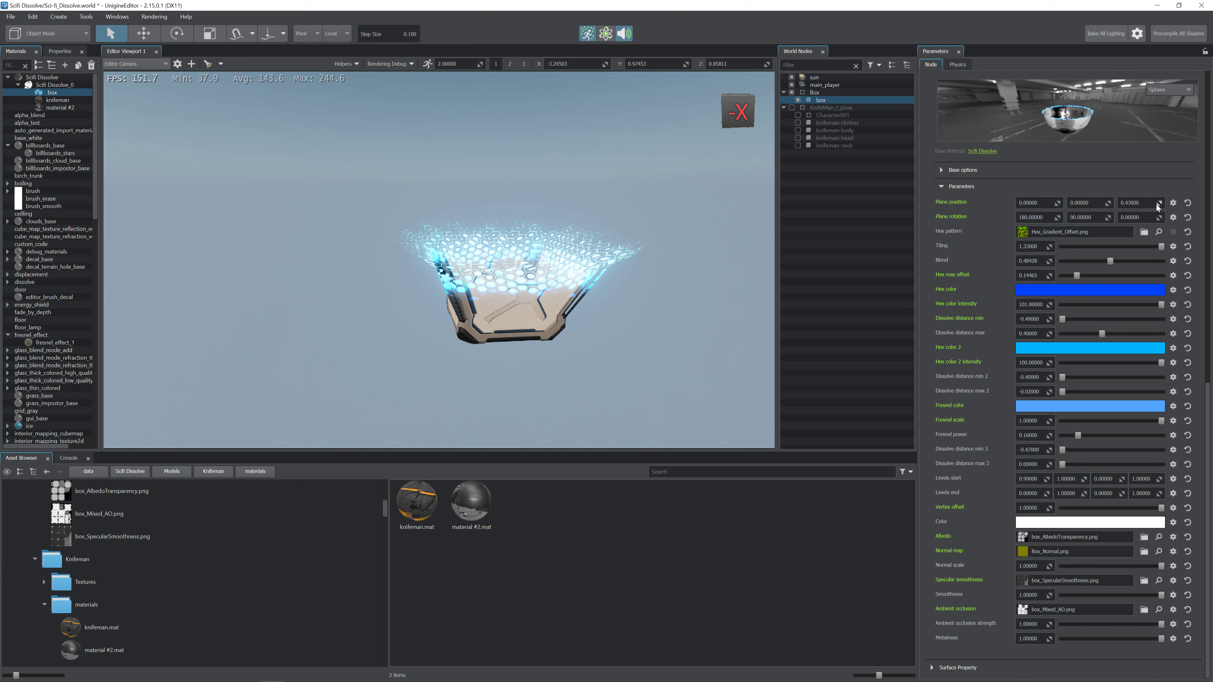
drag(1158, 206, 408, 249)
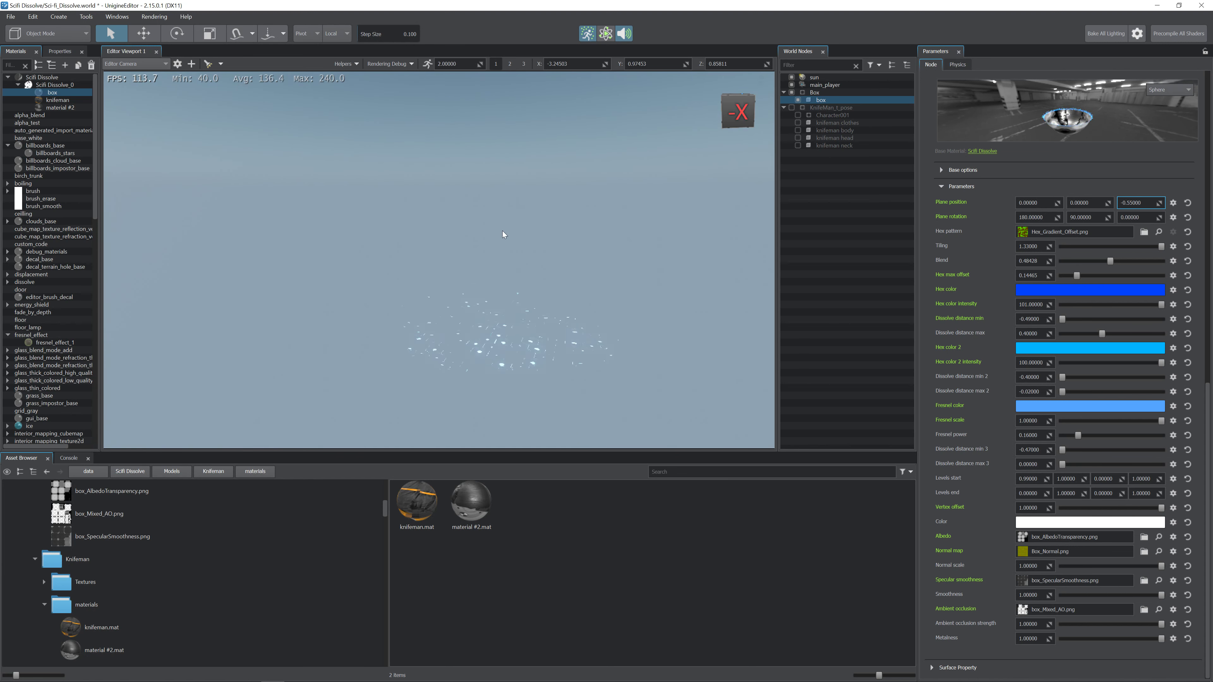
drag(503, 230, 743, 438)
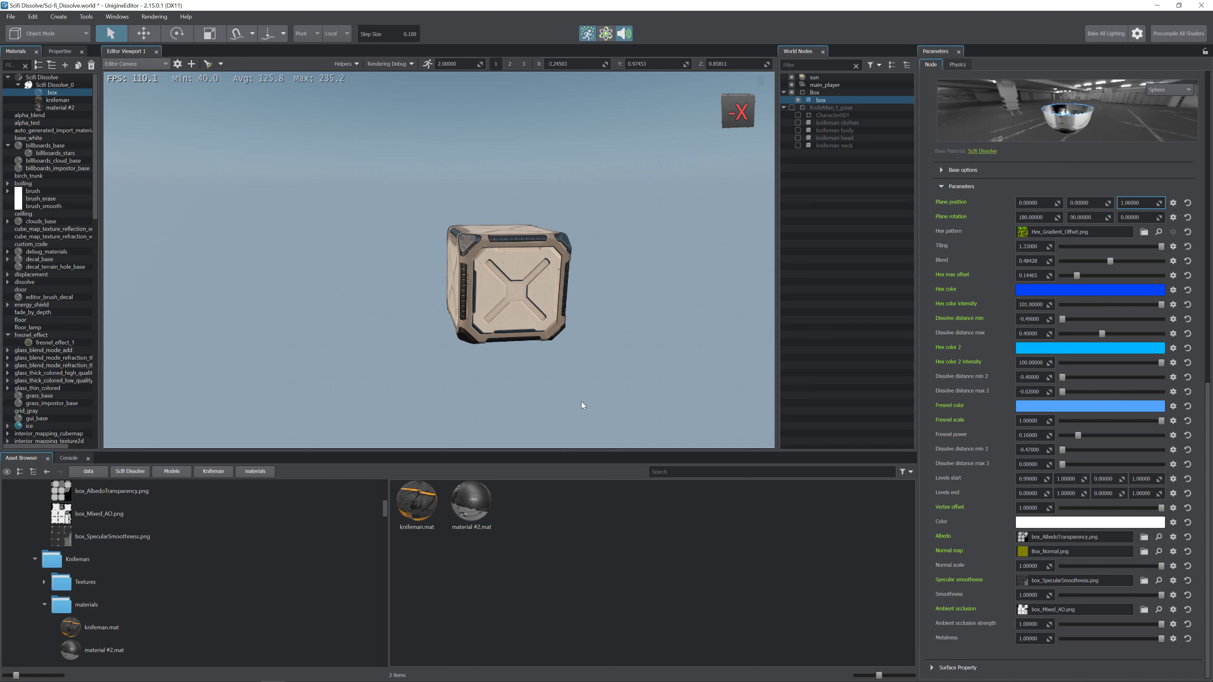
drag(581, 406, 643, 428)
- Reset the box's plane rotation to 0 on all three axes
text(0)
key(Tab)
text(0)
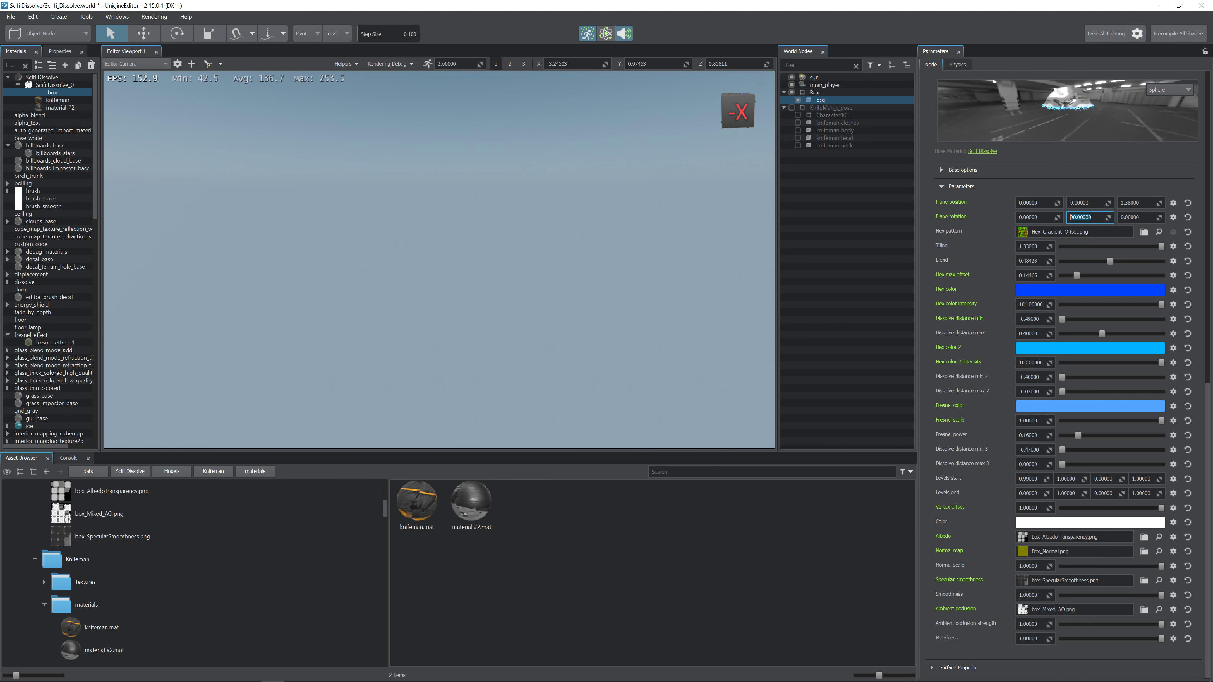
key(Tab)
text(0)
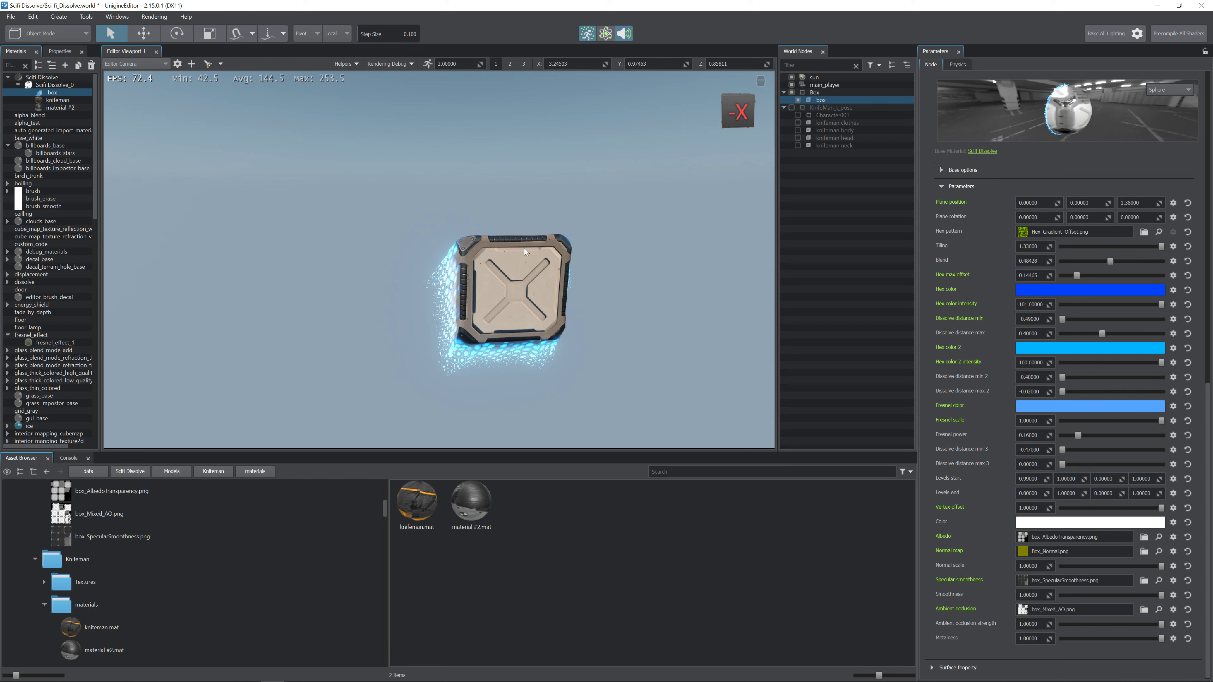
- View the box from its side and set the plane position Z to 0.27
key(w)
right_drag(524, 248, 269, 279)
key(d)
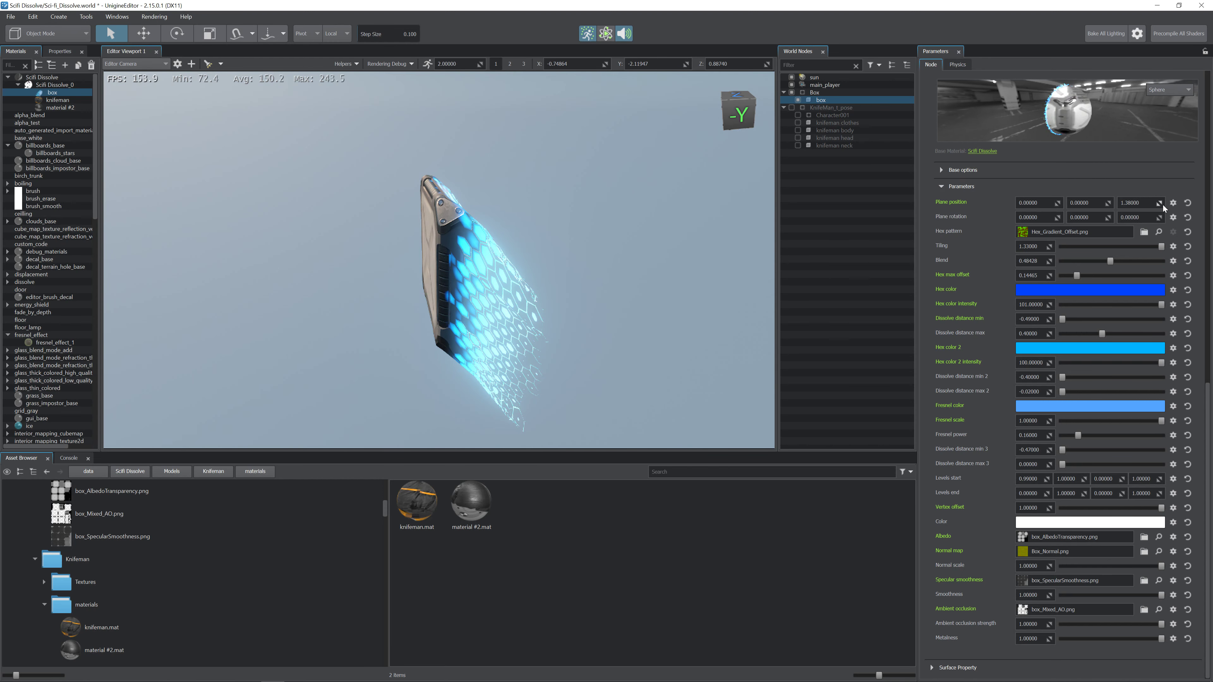
drag(1178, 203, 246, 171)
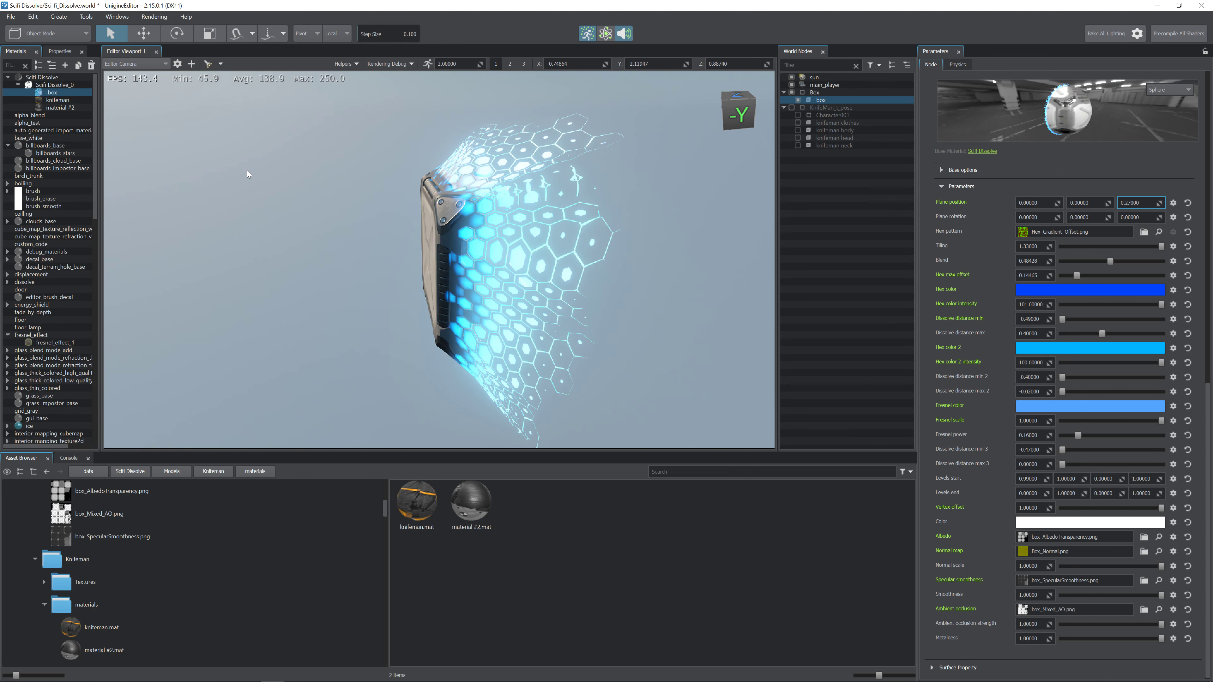
- Set the box's plane position Z to 0 and reselect the box node
key(ctrl+a)
text(0)
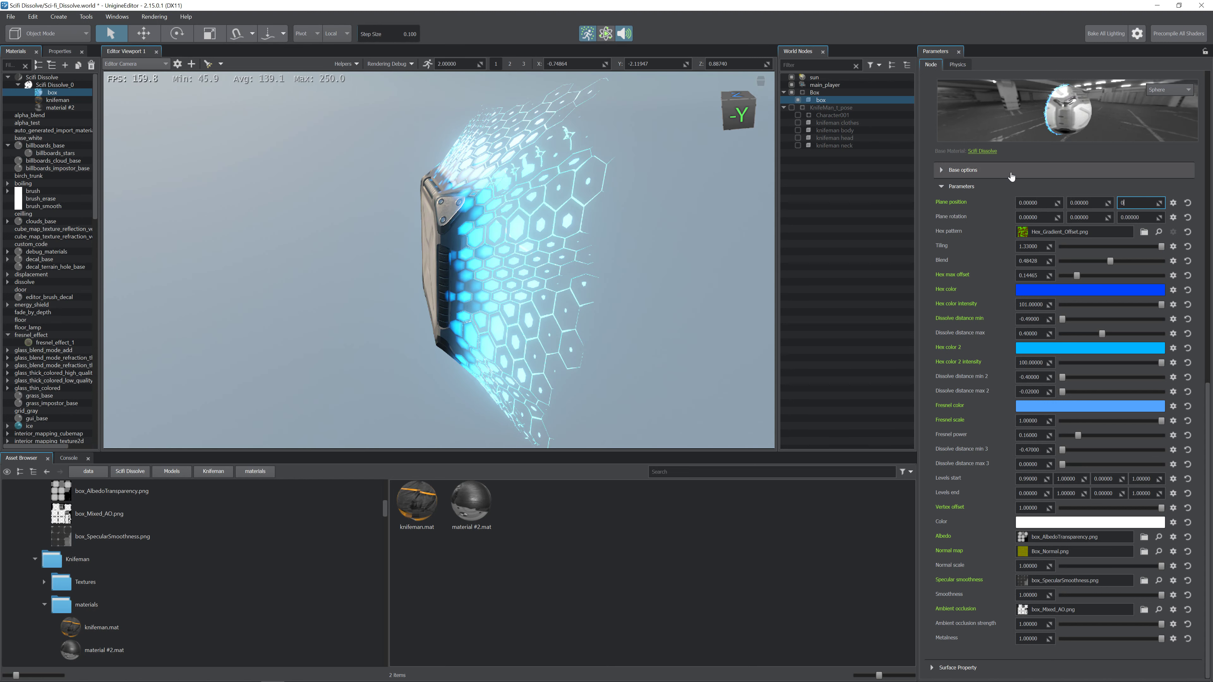
click(743, 206)
scroll(677, 213, down, 3)
key(ctrl+z)
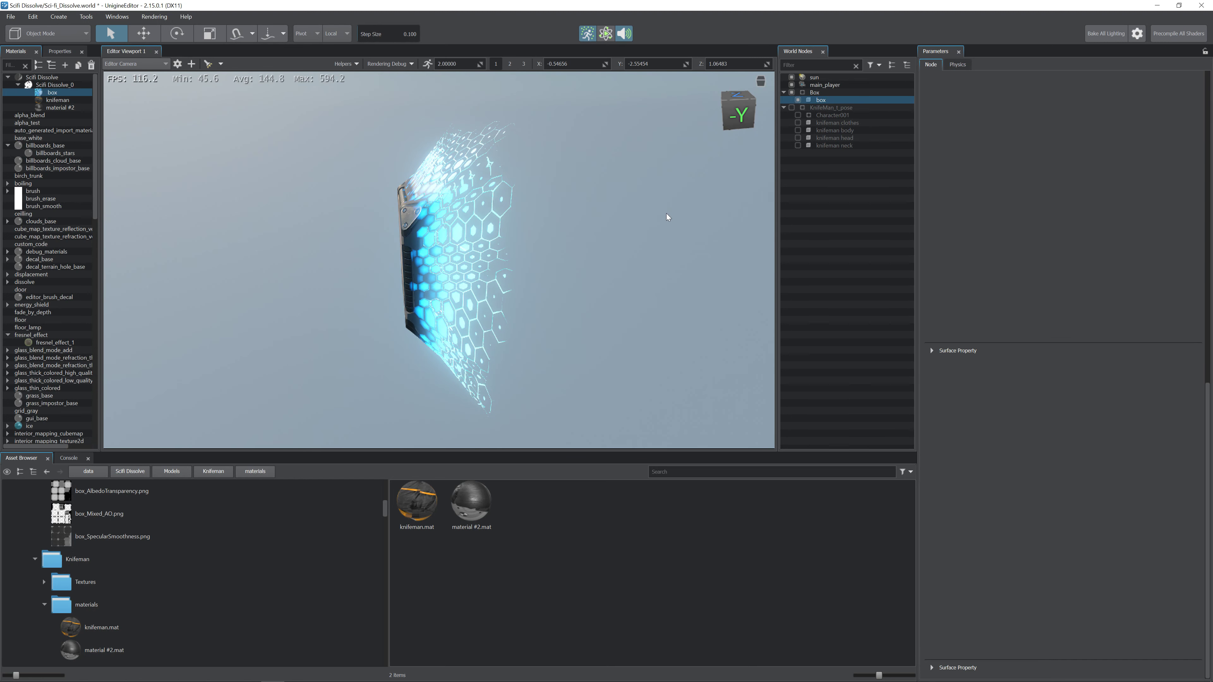
right_click(678, 215)
click(884, 208)
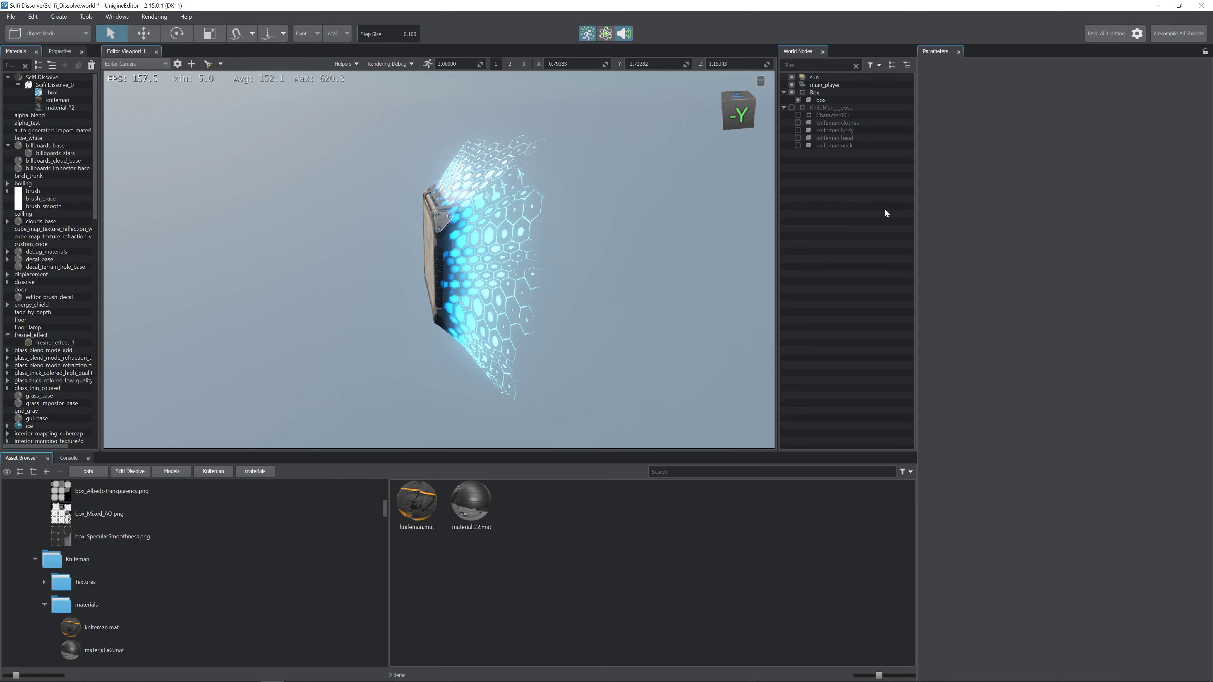
click(821, 100)
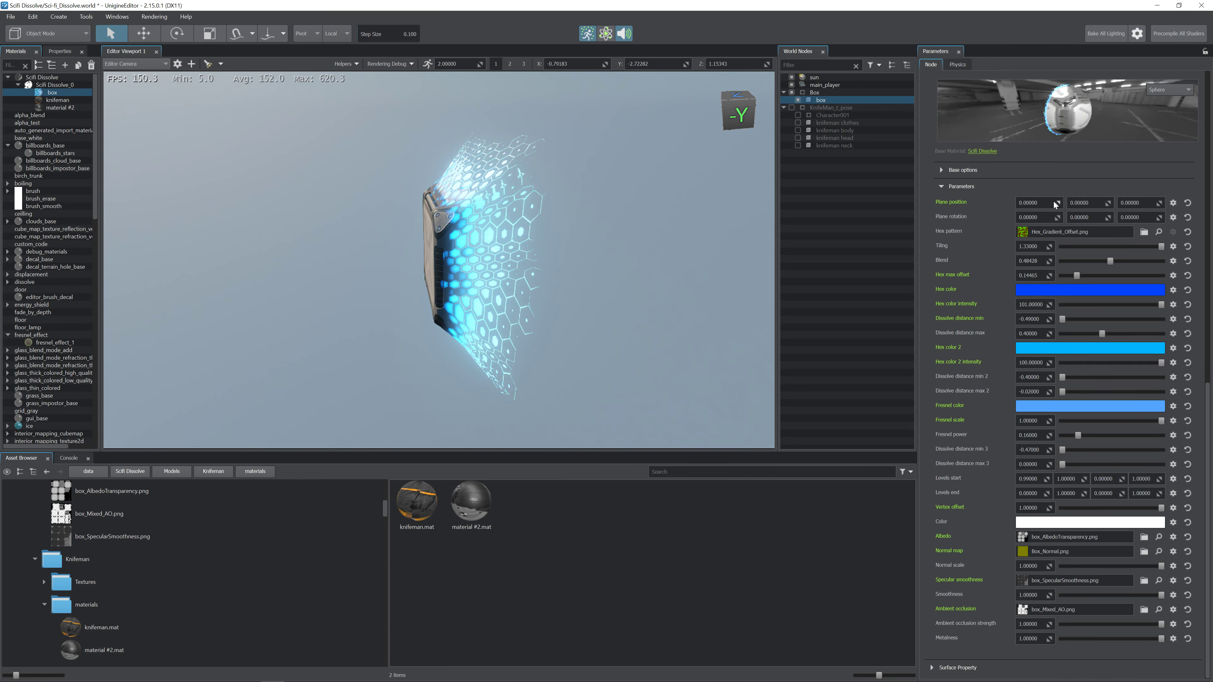
- Sweep the dissolve plane along X, leaving plane position X at 0.22, and reduce hex max offset to 0
drag(1054, 200, 929, 235)
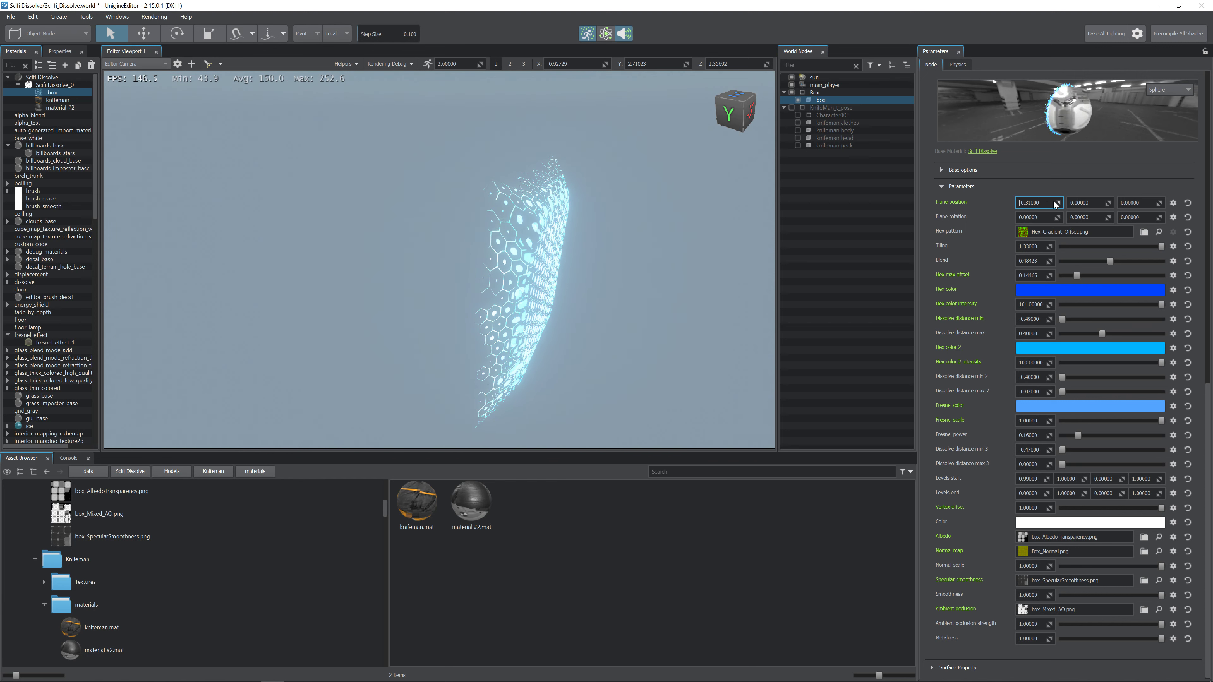
drag(1055, 205, 340, 276)
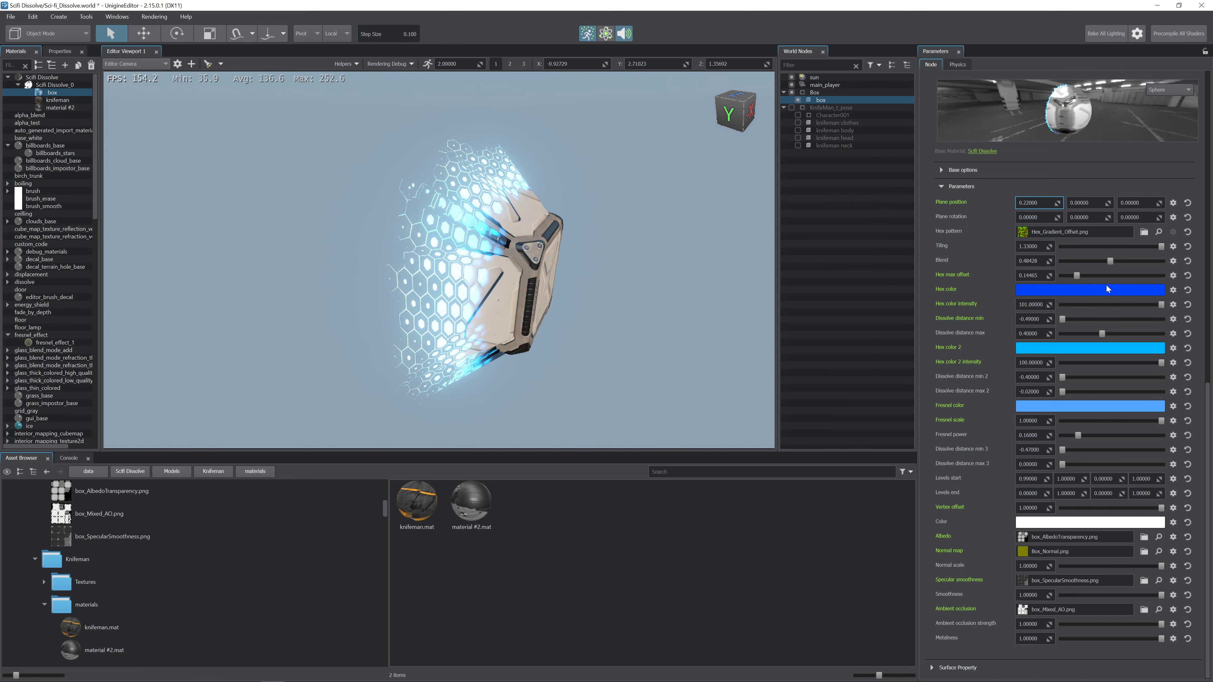
drag(1077, 276, 1061, 276)
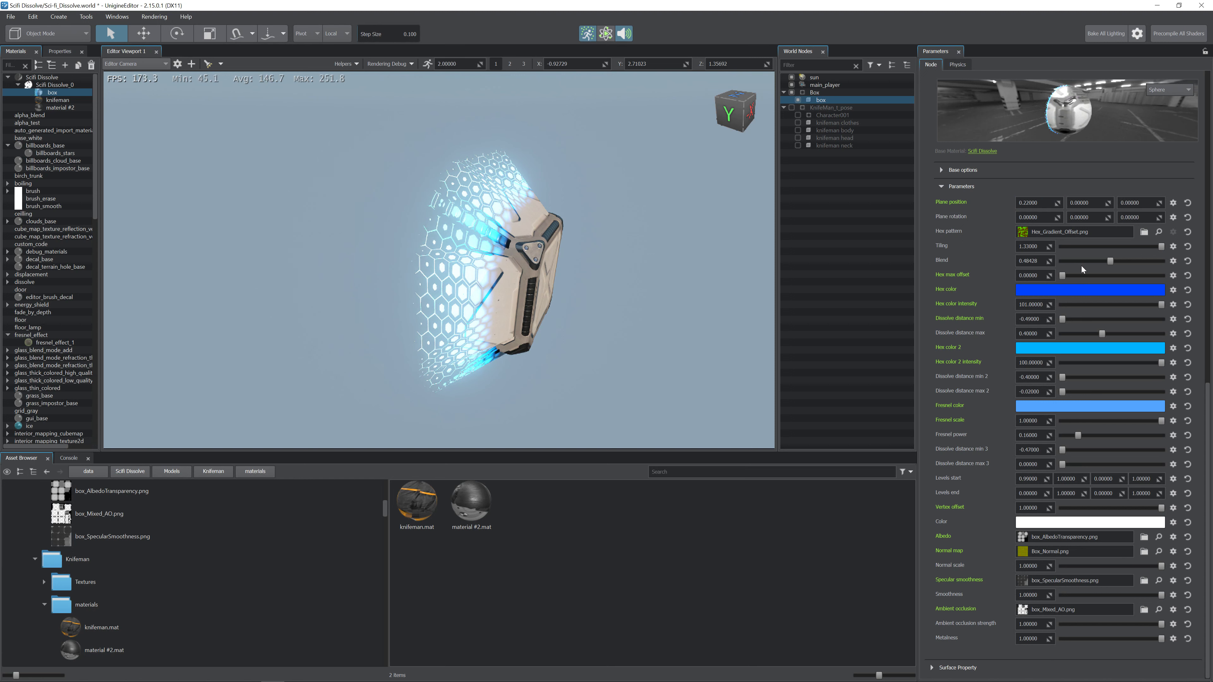
- Set the hex pattern's tiling to 4.15 and view the dissolving edge of the box up close
drag(1050, 248, 926, 418)
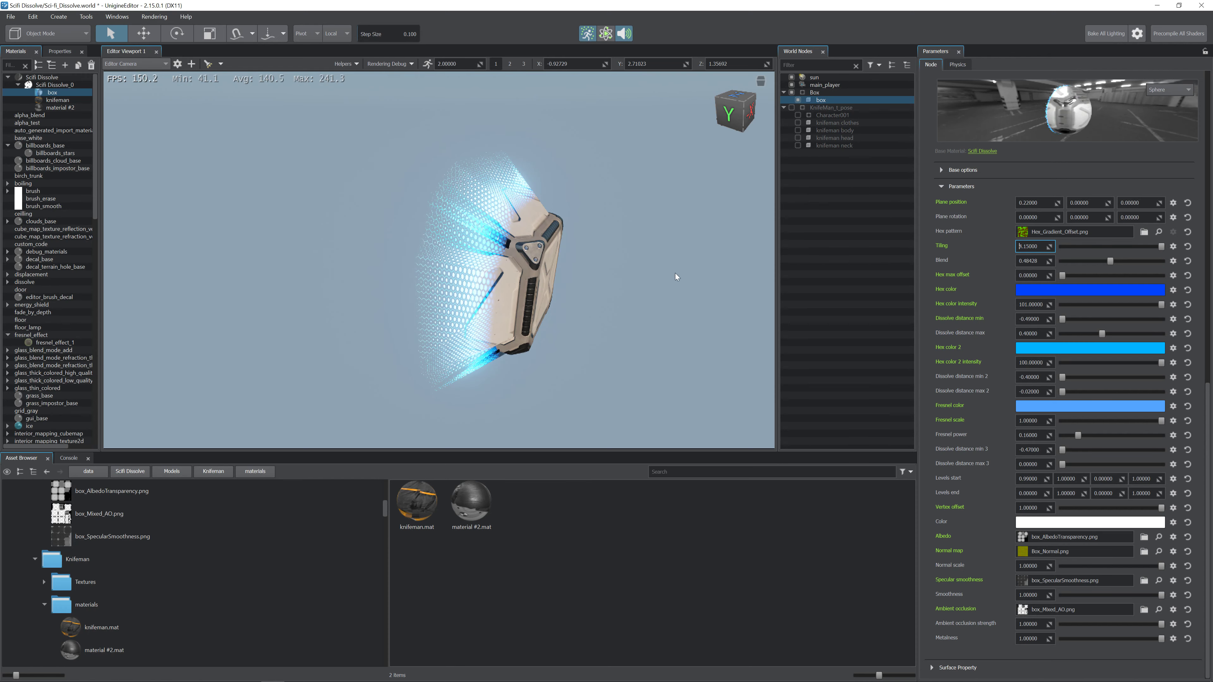
alt+drag(675, 273, 624, 236)
scroll(630, 263, up, 3)
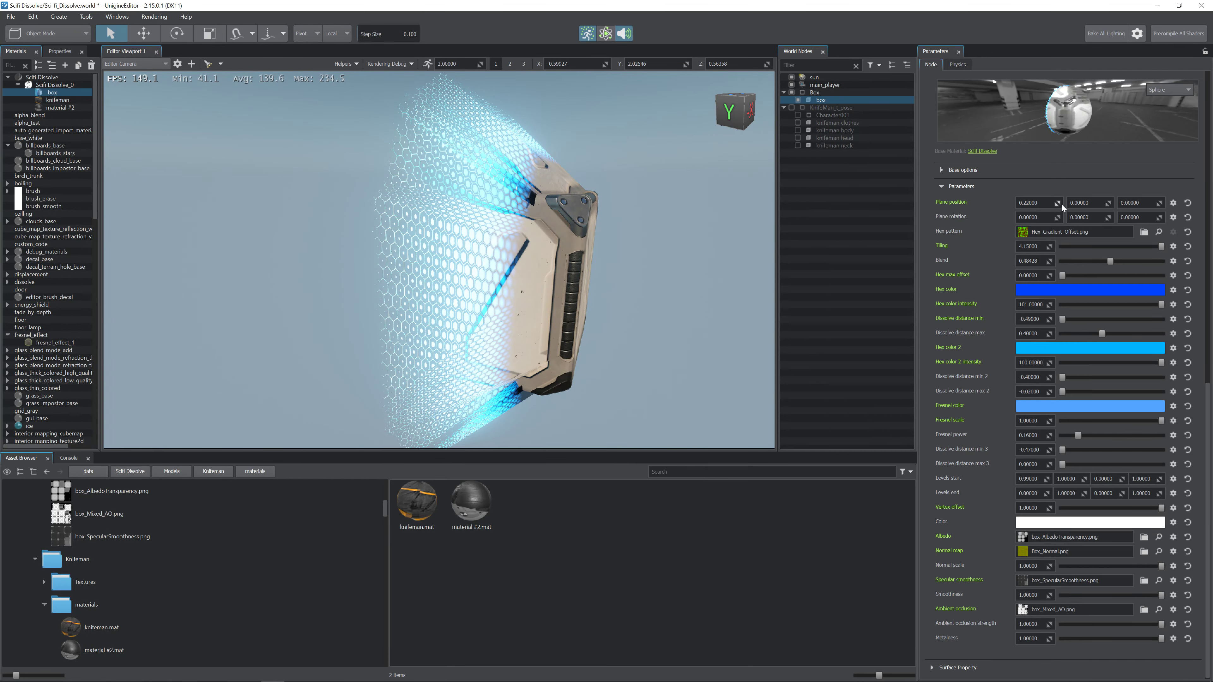
- Raise hex max offset to 1 and move plane position X through the box to 1.18
mouse_move(1058, 203)
mouse_down()
mouse_move(812, 206)
mouse_move(1070, 206)
mouse_up()
drag(1164, 234, 1203, 292)
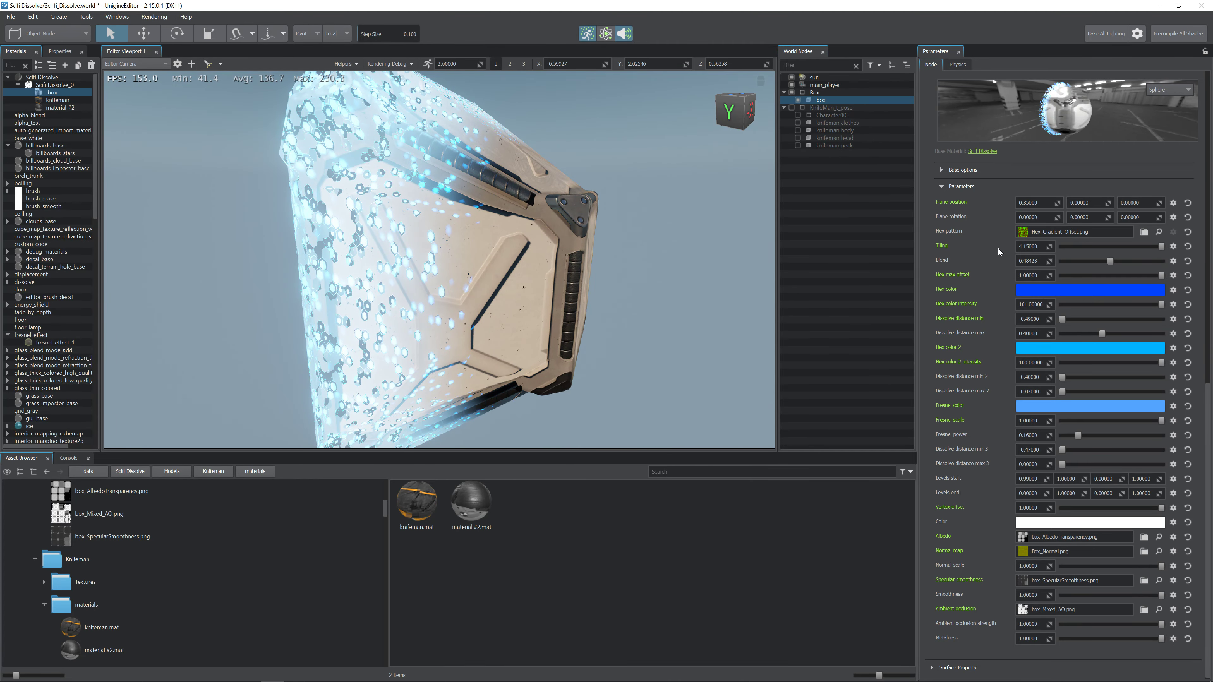
drag(1054, 203, 669, 411)
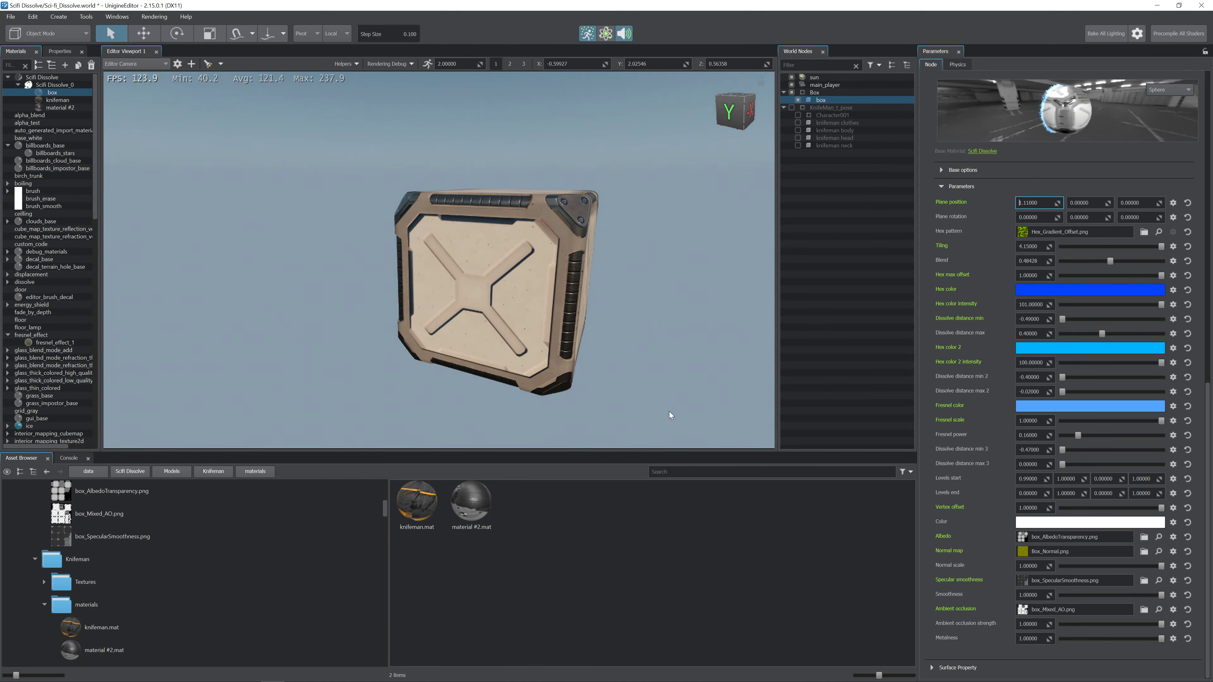
- Open the box material's graph and examine its node network, including the emission and Fresnel node groups
scroll(967, 228, up, 3)
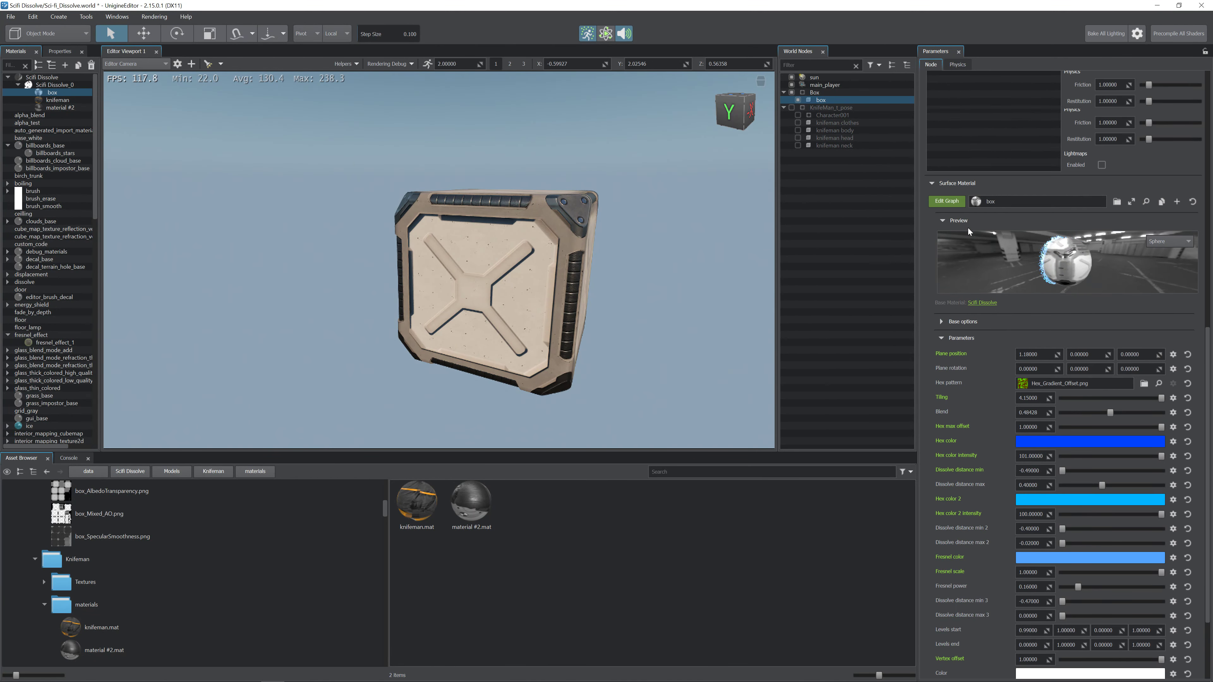
click(947, 203)
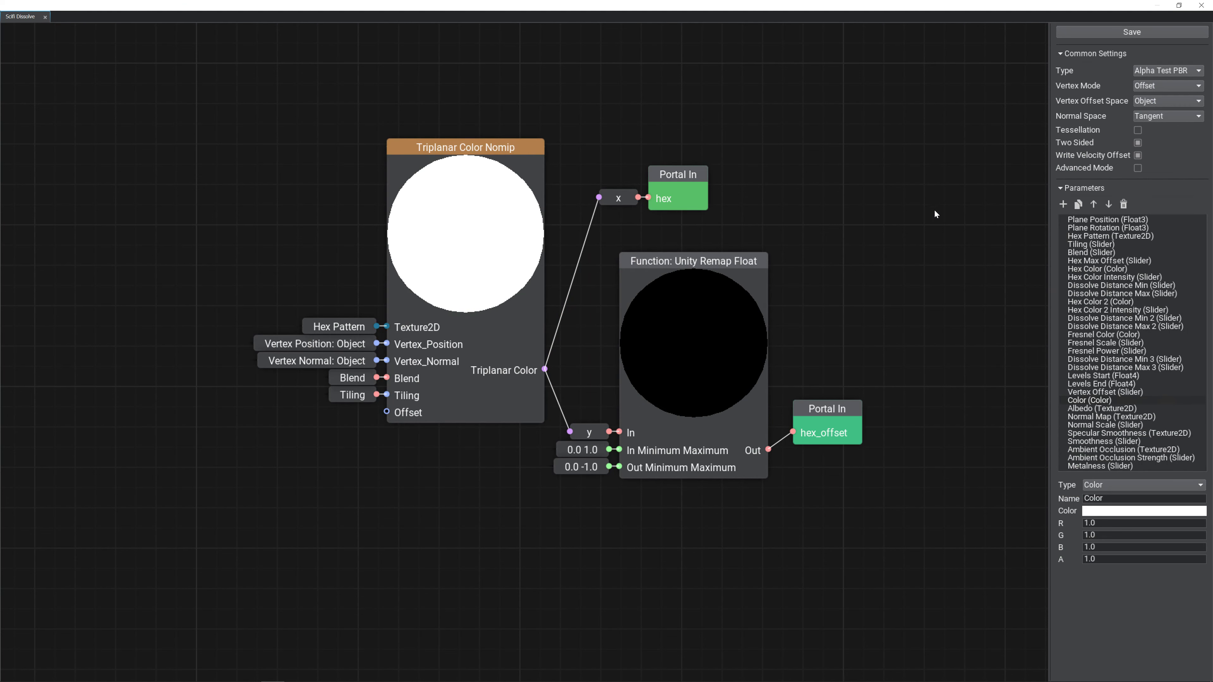
drag(899, 224, 858, 275)
scroll(857, 275, down, 5)
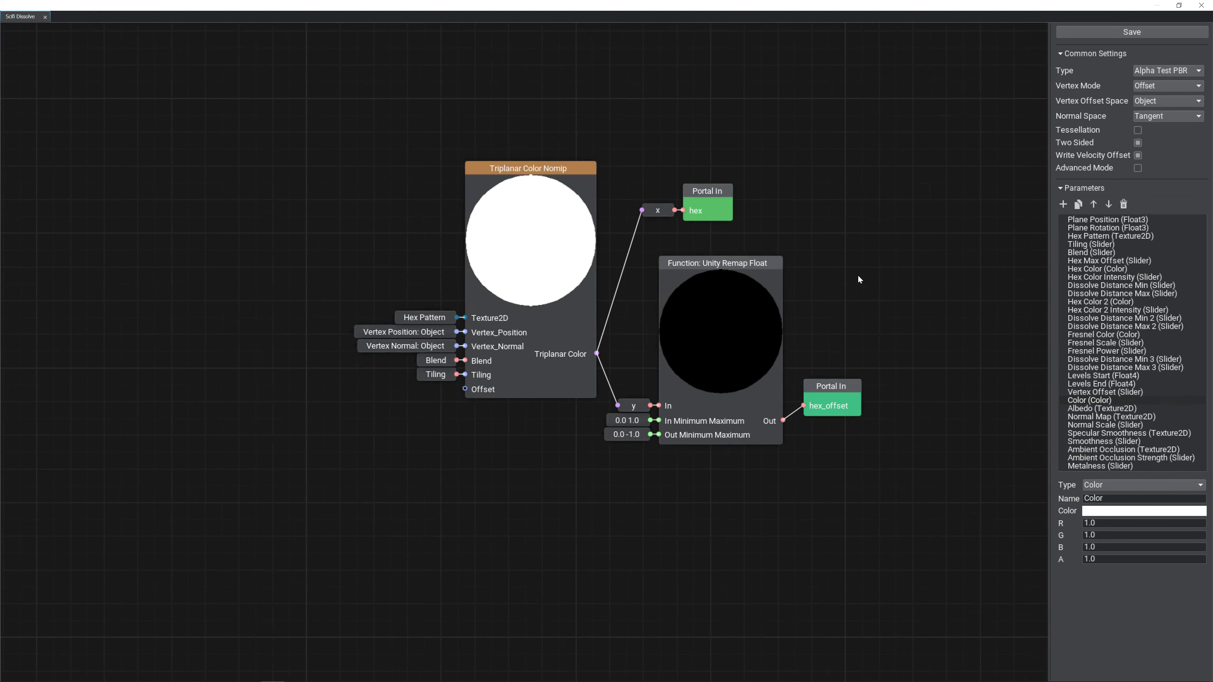
scroll(858, 277, down, 3)
scroll(672, 309, down, 2)
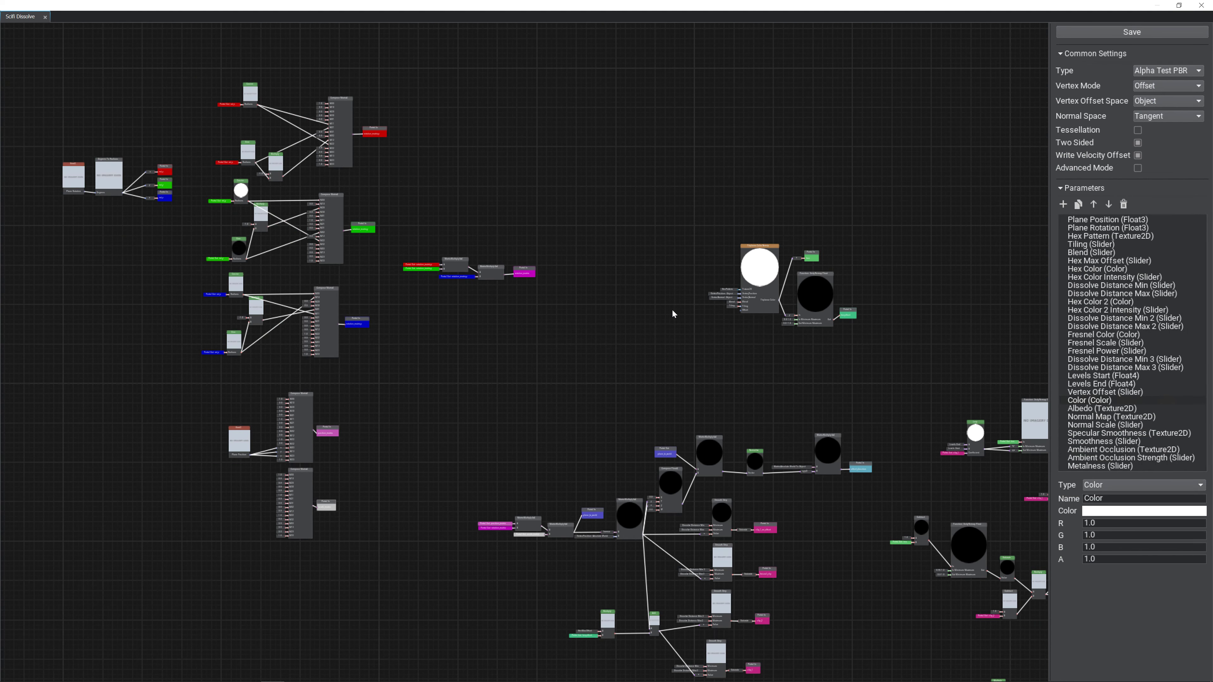
middle_drag(761, 338, 436, 179)
middle_drag(746, 248, 771, 109)
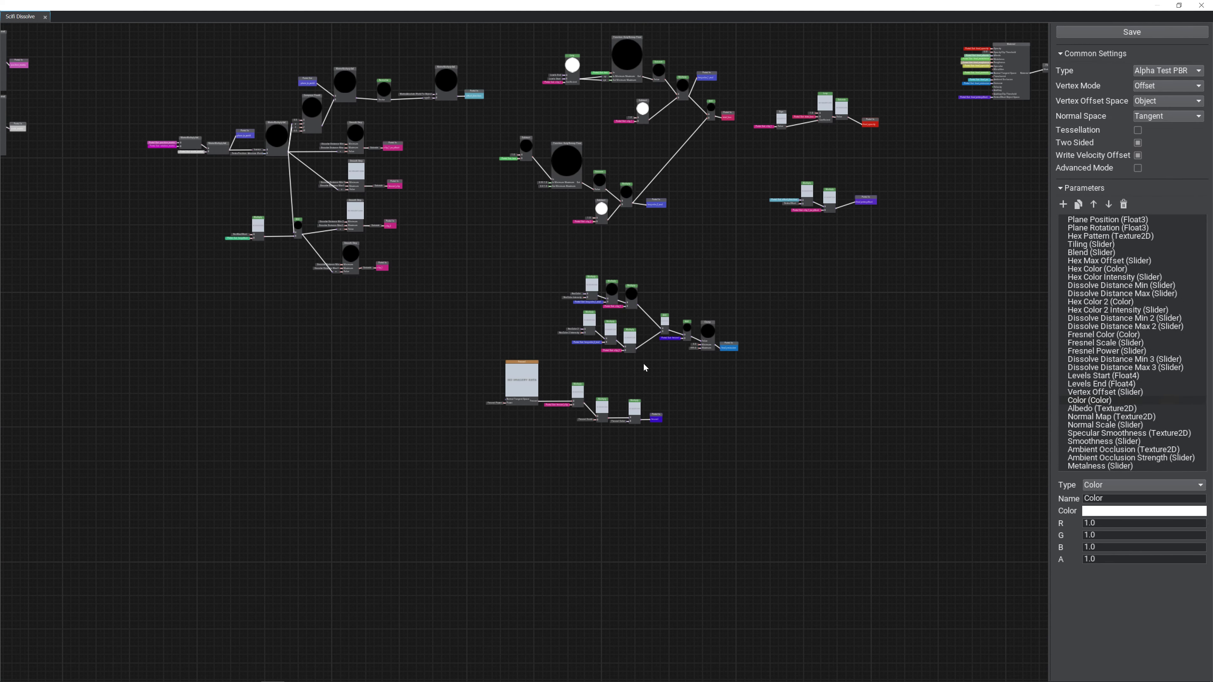
scroll(595, 368, up, 5)
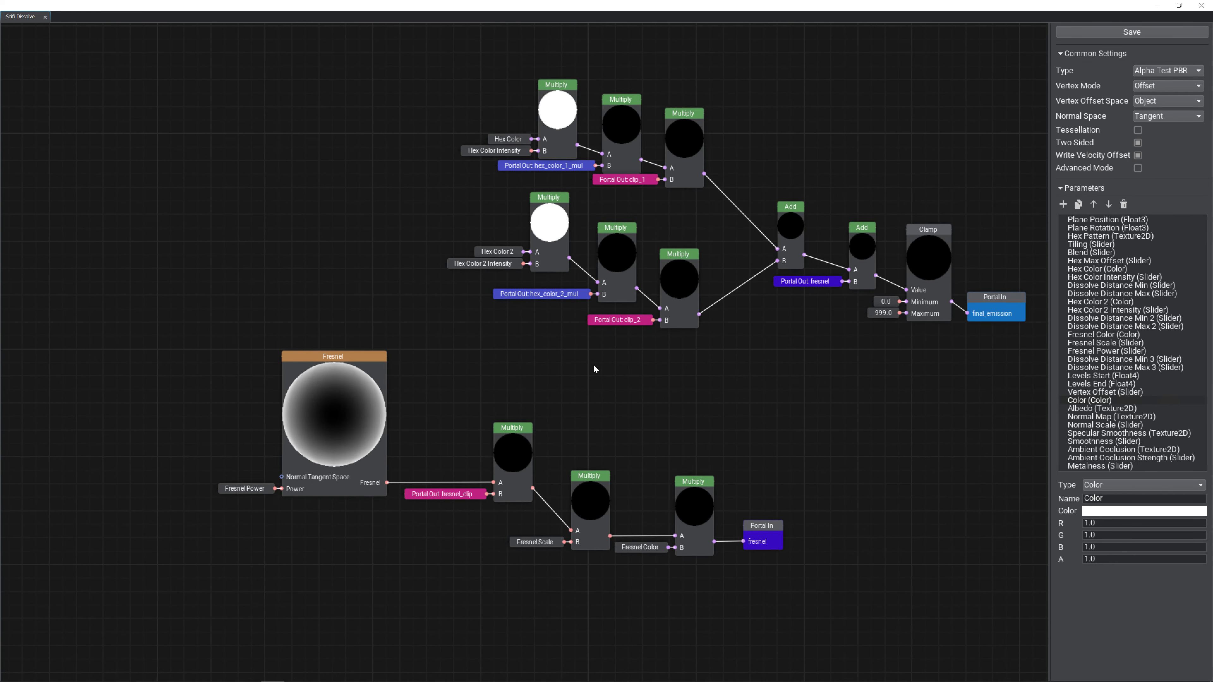
- Examine the Smooth Step clip nodes and the plane's position, rotation and scale matrix nodes in the graph
scroll(594, 369, down, 5)
middle_drag(593, 369, 998, 592)
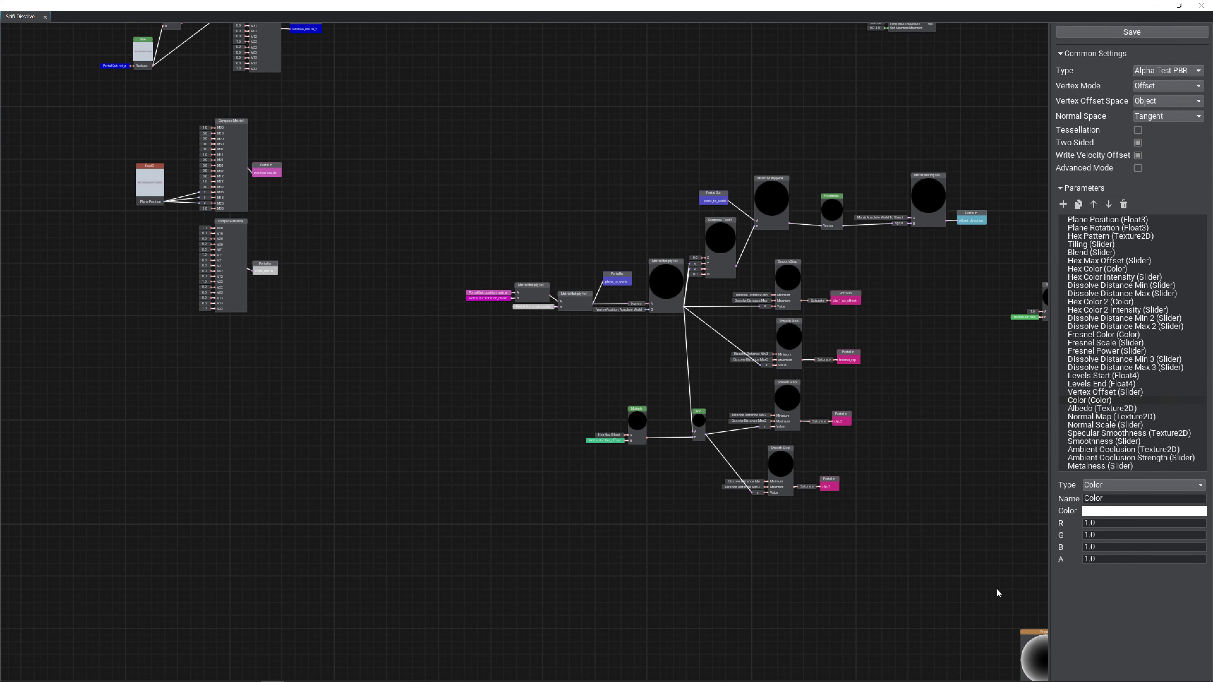
scroll(849, 362, up, 5)
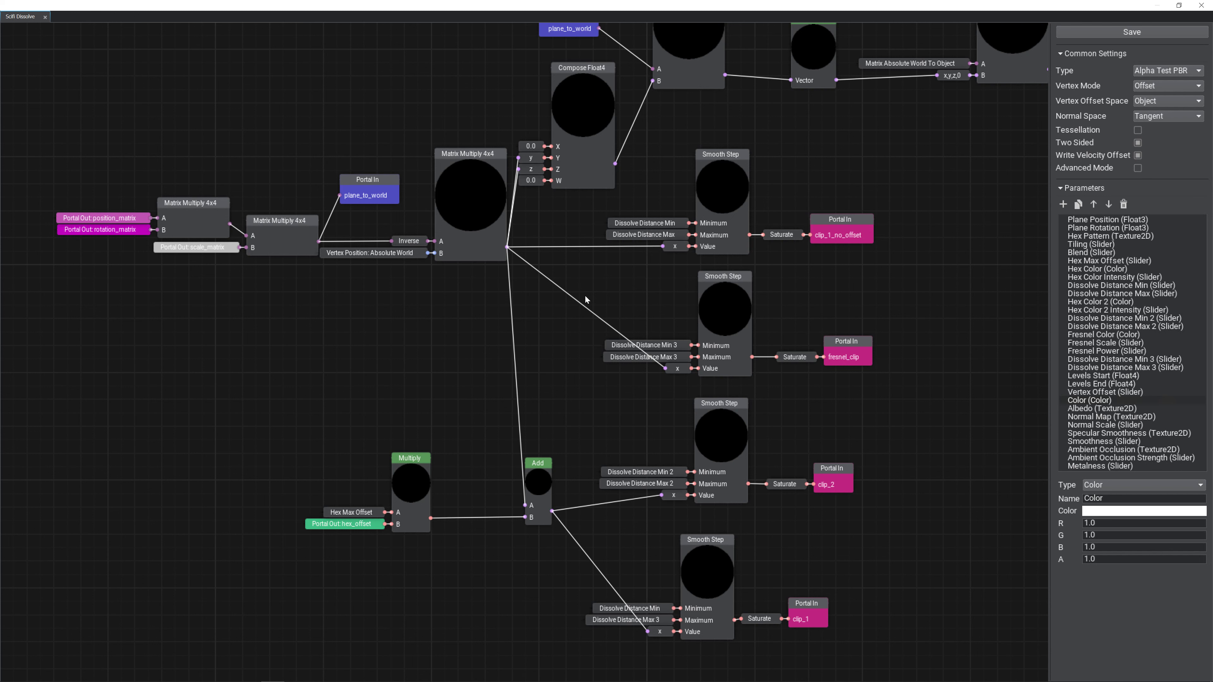
middle_drag(449, 301, 1032, 573)
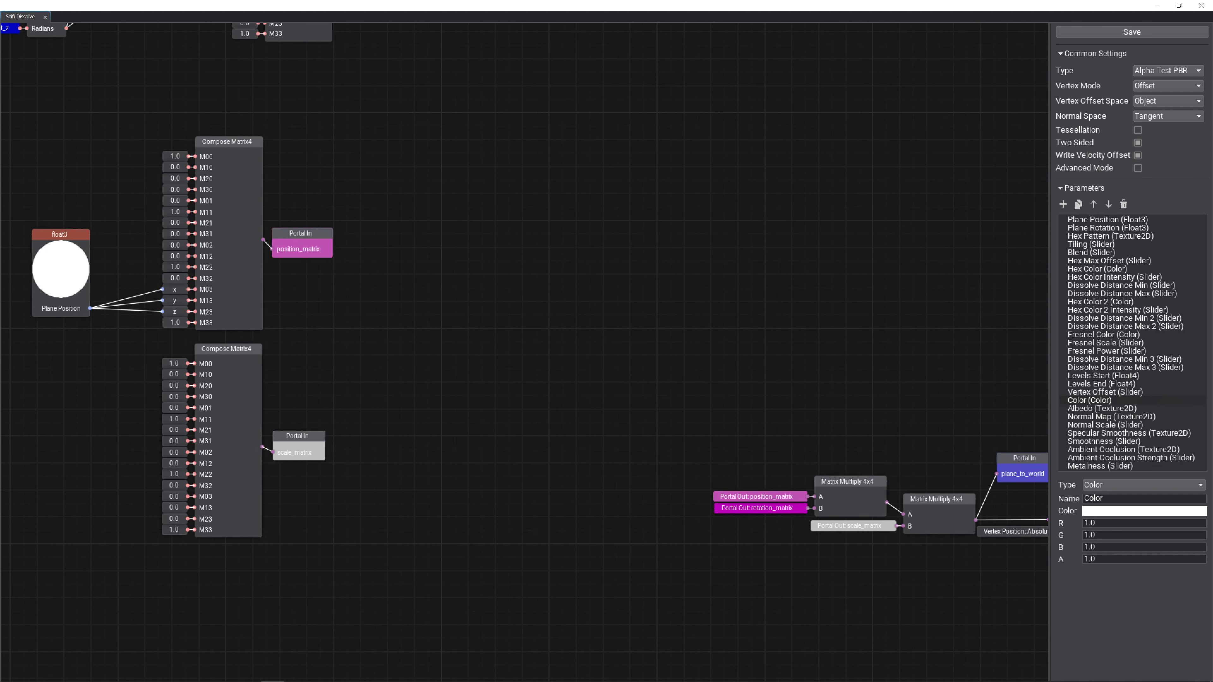
middle_drag(400, 225, 814, 538)
middle_drag(701, 339, 909, 520)
- Follow the graph to its output and examine the inputs of the Material node connected to Final
scroll(813, 425, down, 3)
middle_drag(768, 393, 101, 260)
middle_drag(763, 370, 168, 199)
middle_drag(800, 467, 387, 159)
scroll(660, 263, up, 4)
middle_drag(861, 400, 355, 251)
middle_drag(792, 468, 713, 303)
middle_drag(804, 279, 383, 602)
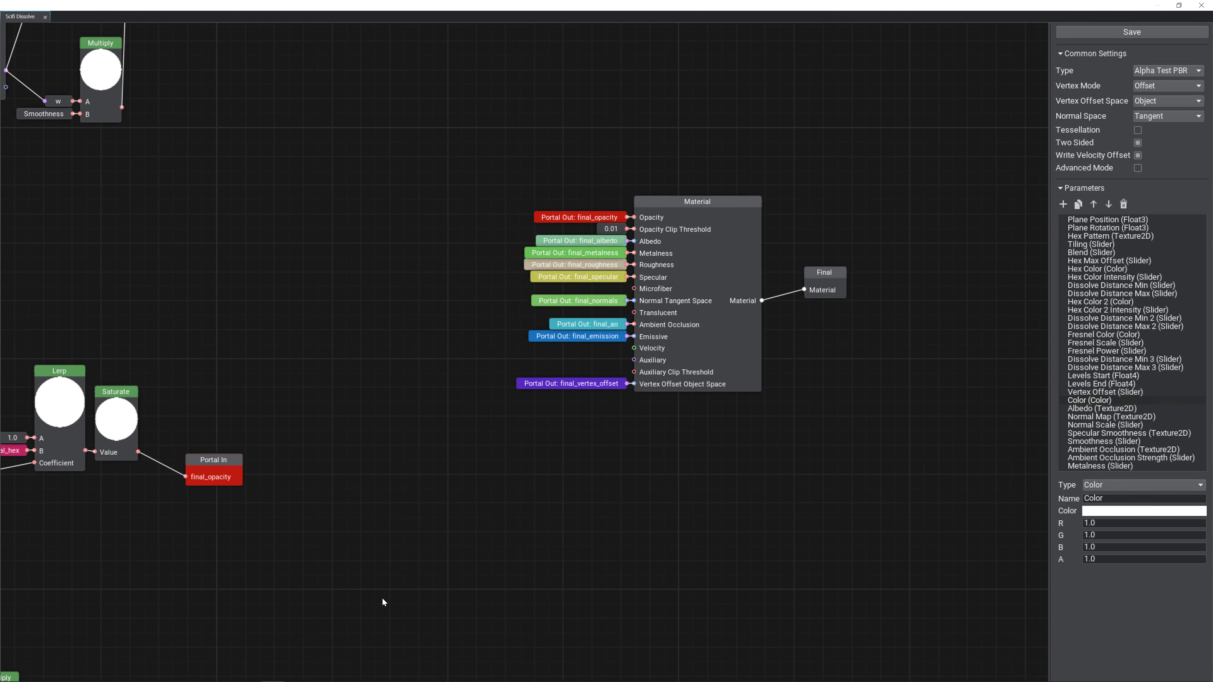
middle_drag(694, 447, 642, 502)
scroll(642, 501, up, 3)
middle_drag(596, 425, 538, 523)
drag(640, 392, 687, 377)
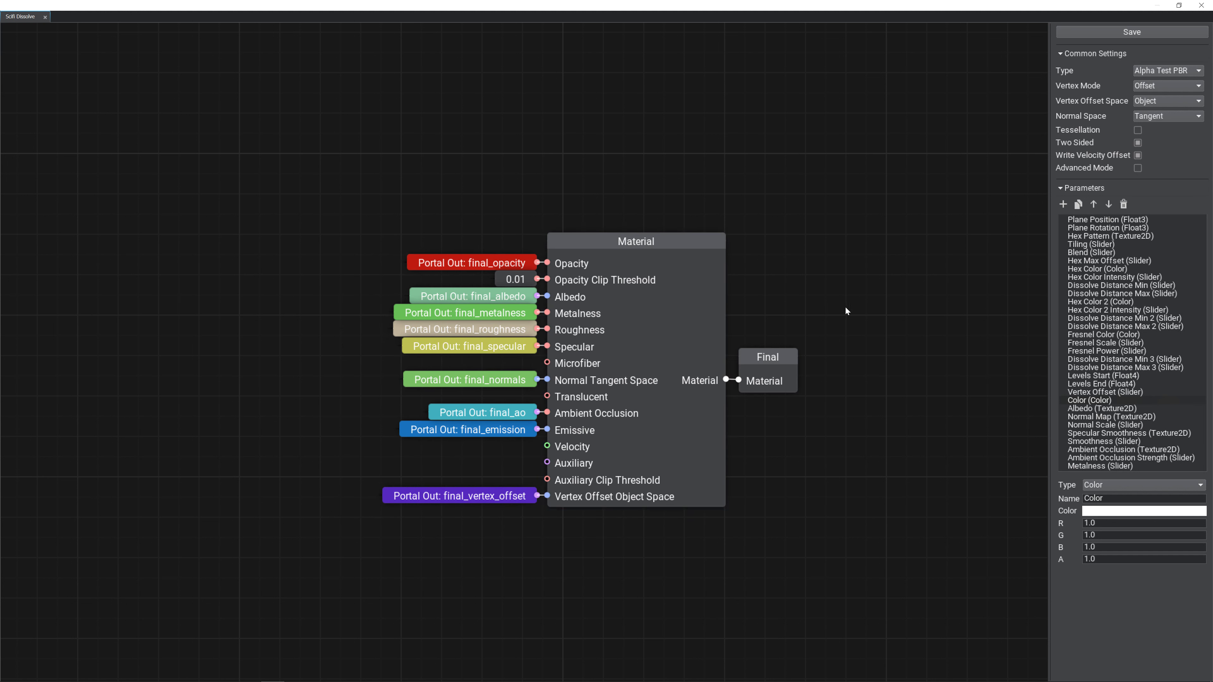